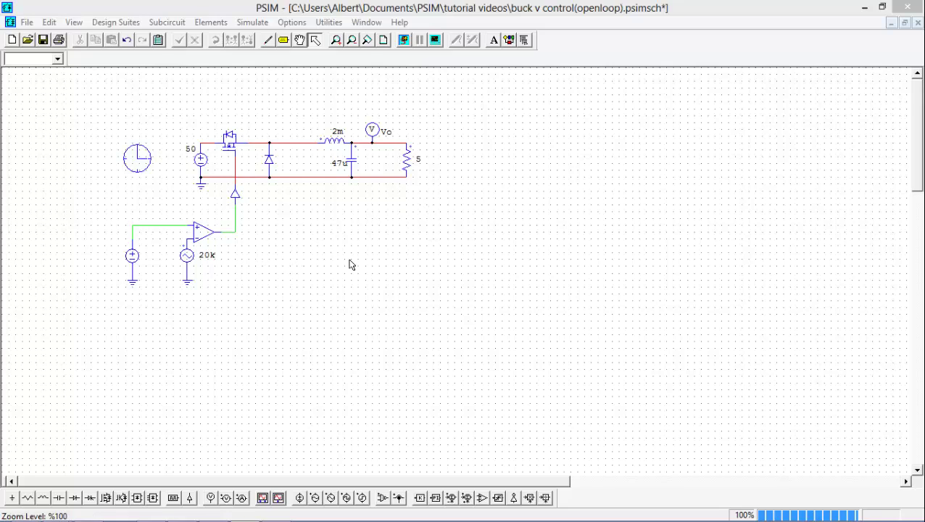
# Run the open-loop buck simulation and view Vo settling at 25 V full-screen in Simview
pyautogui.click(404, 40)
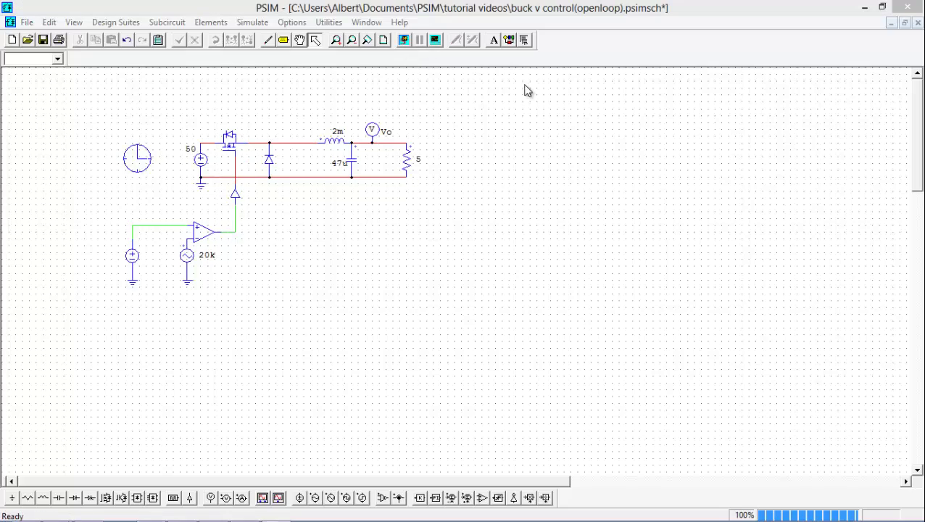
pyautogui.click(685, 41)
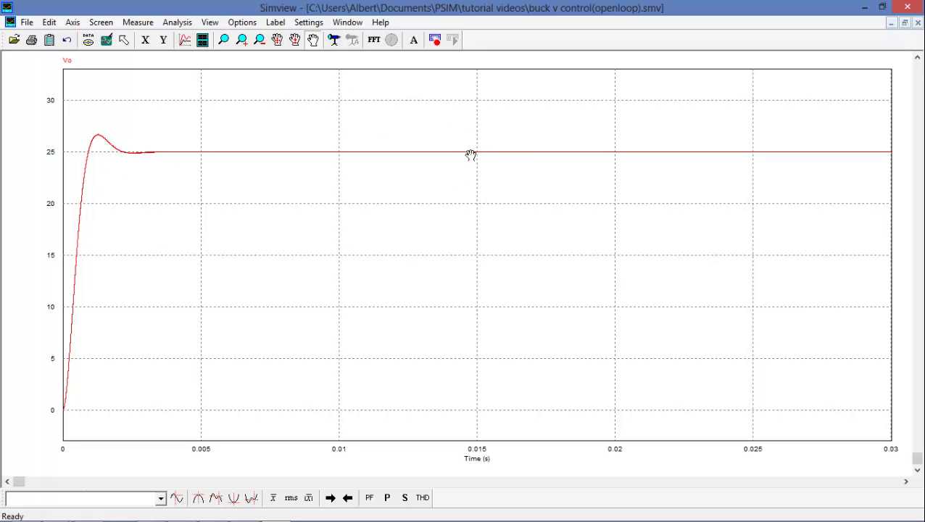
pyautogui.click(863, 9)
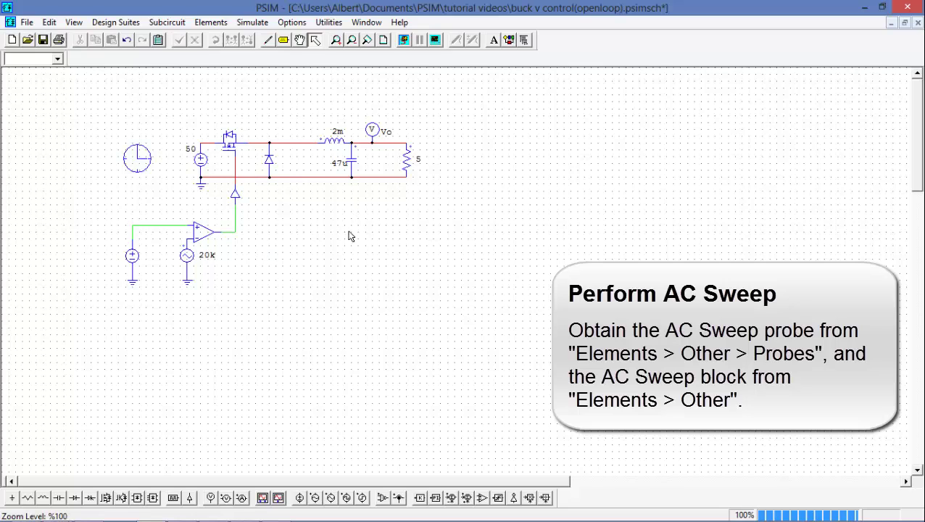
# Place an AC Sweep Probe at the output node on top of the load resistor
pyautogui.click(211, 22)
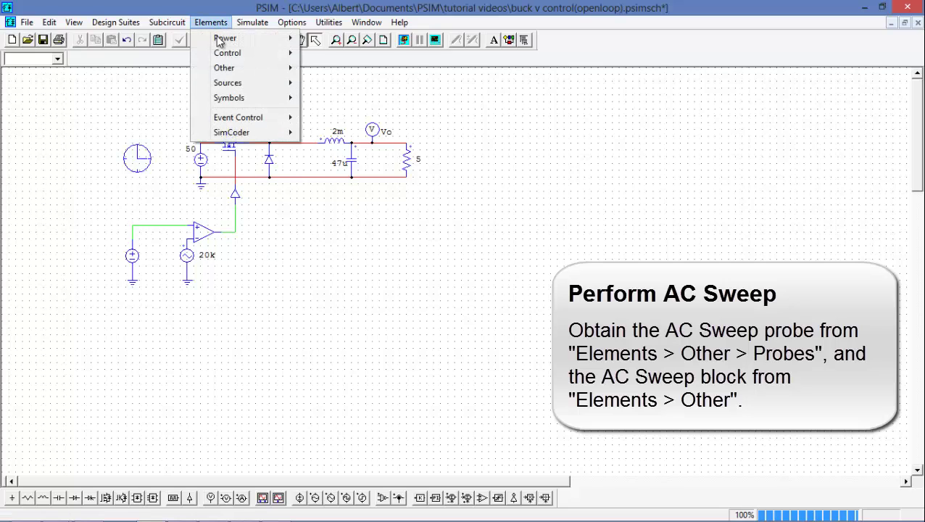
pyautogui.moveTo(240, 58)
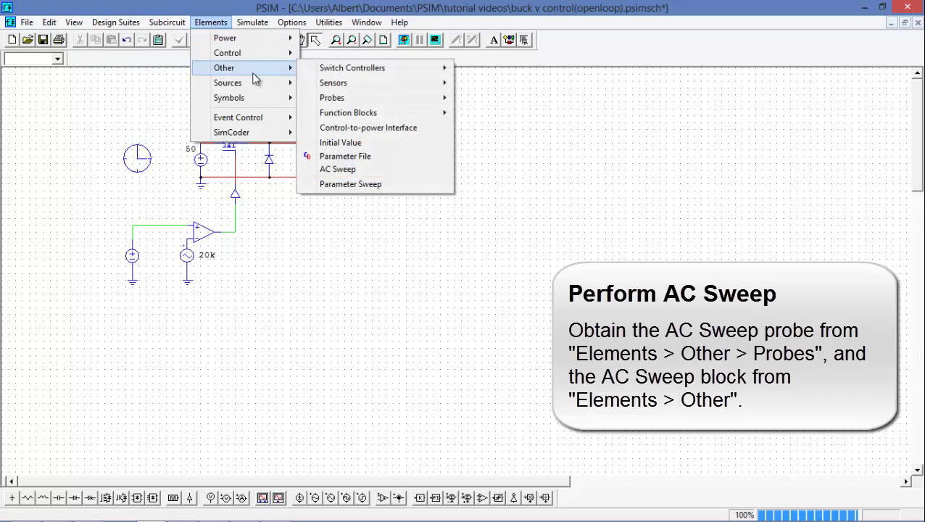
pyautogui.moveTo(382, 103)
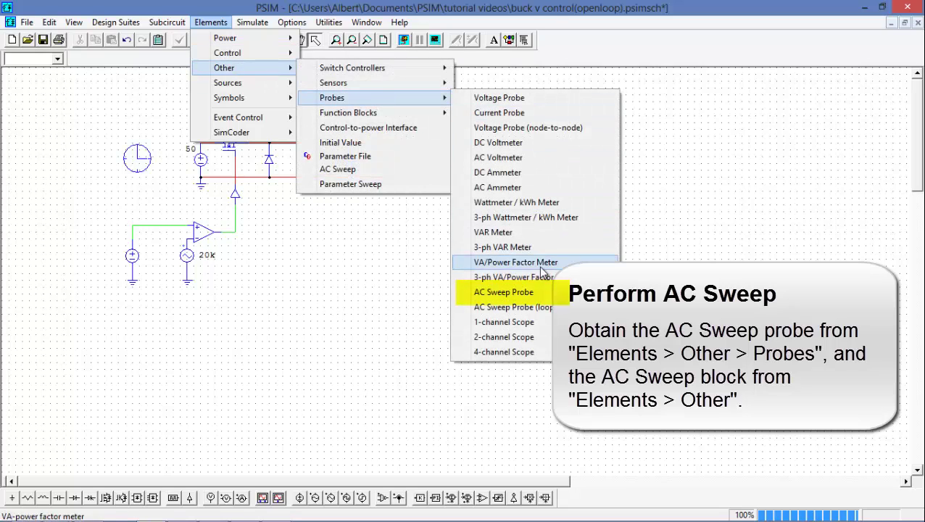
pyautogui.click(504, 292)
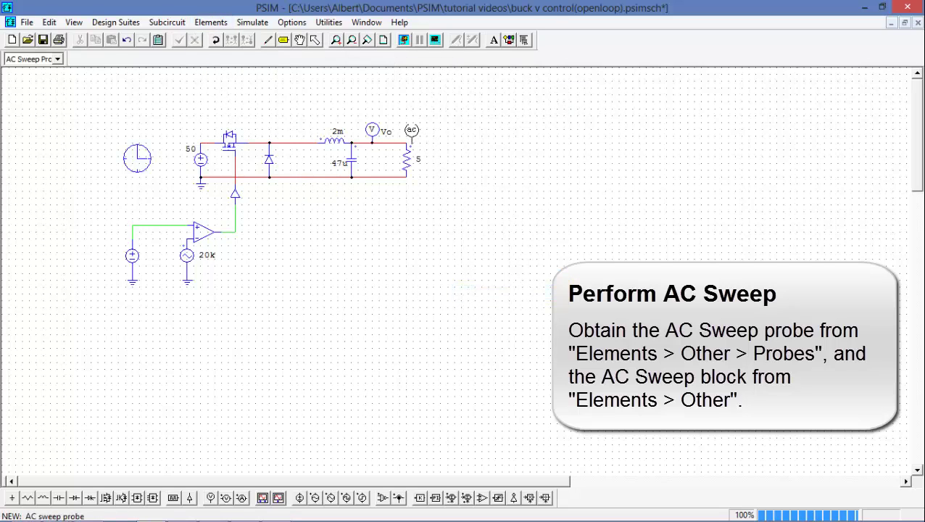
pyautogui.click(391, 113)
pyautogui.press('Escape')
# Place an AC Sweep block beside the clock
pyautogui.click(211, 22)
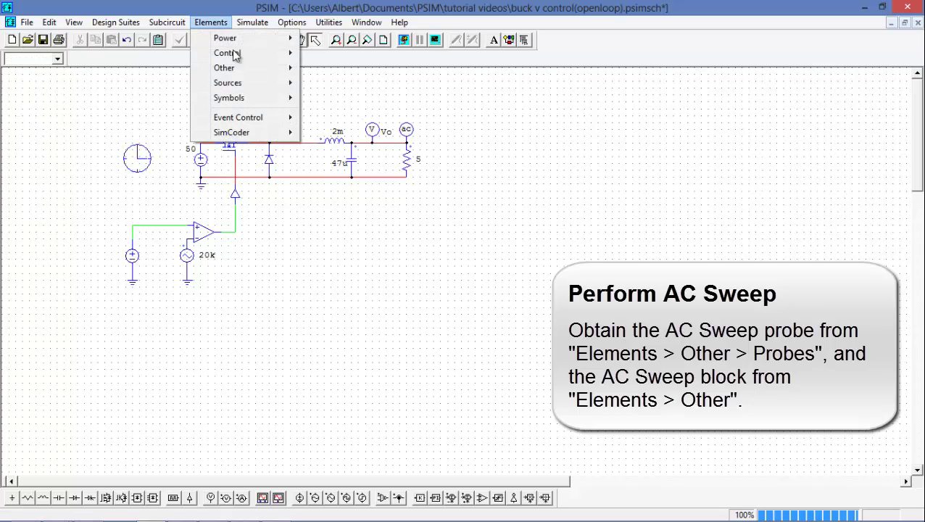
pyautogui.moveTo(253, 71)
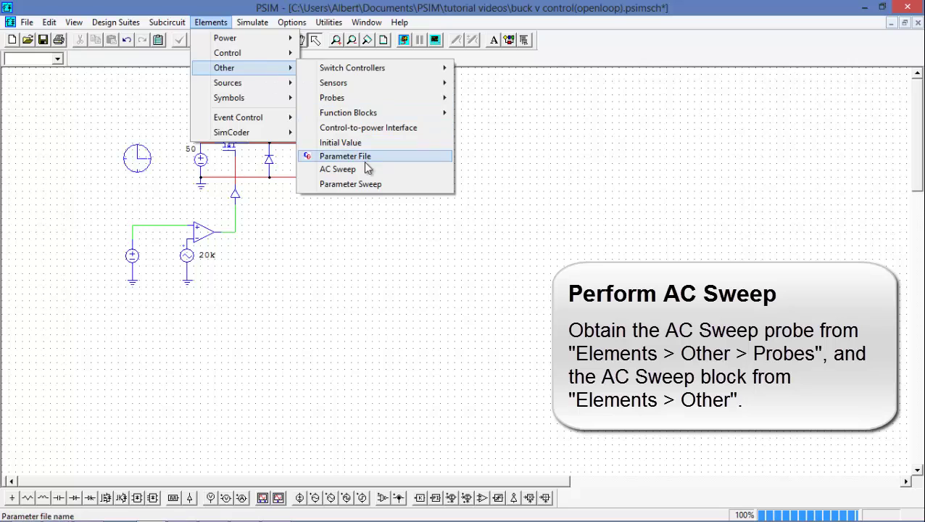
pyautogui.click(338, 169)
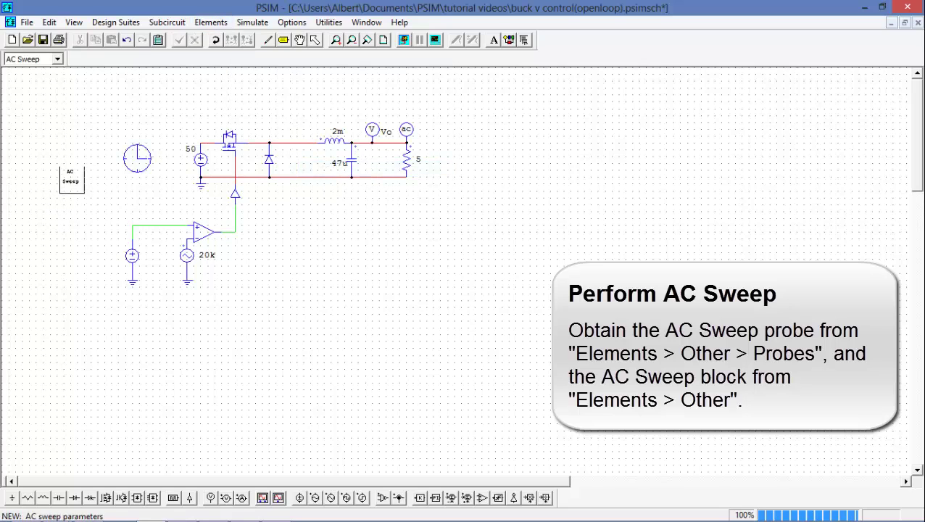
pyautogui.click(90, 157)
pyautogui.press('Escape')
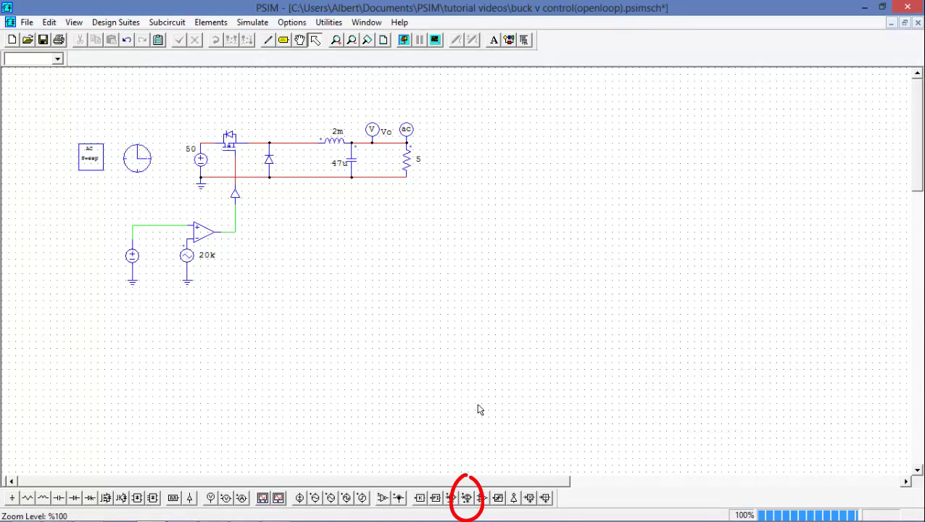
# Insert a summer on the green reference line before the comparator
pyautogui.click(466, 497)
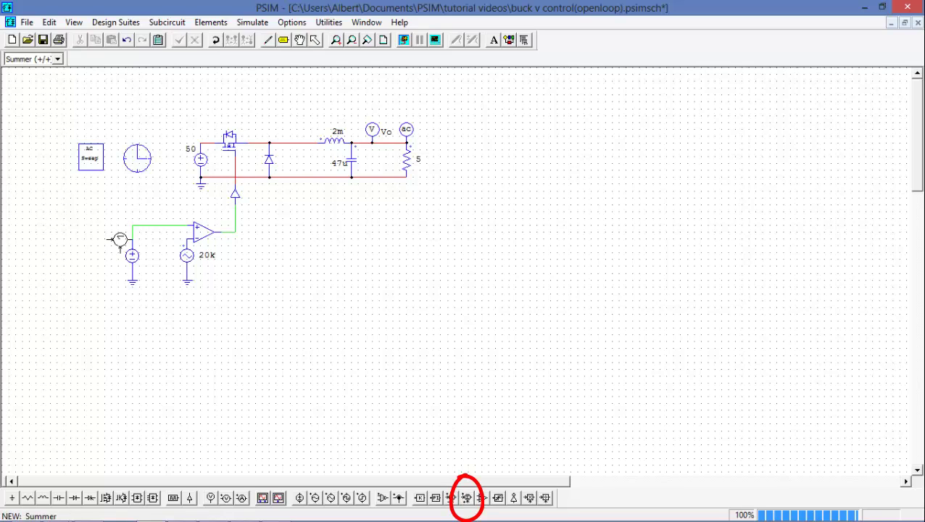
pyautogui.click(158, 232)
pyautogui.press('Escape')
# Add a grounded sine perturbation source feeding the summer's input
pyautogui.click(321, 503)
pyautogui.click(160, 256)
pyautogui.press('Escape')
pyautogui.click(12, 498)
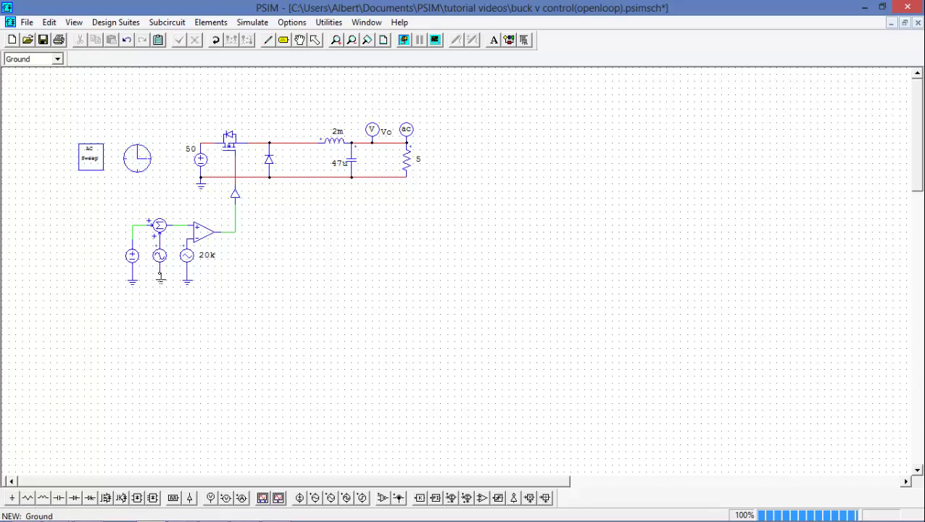
pyautogui.click(159, 276)
pyautogui.press('Escape')
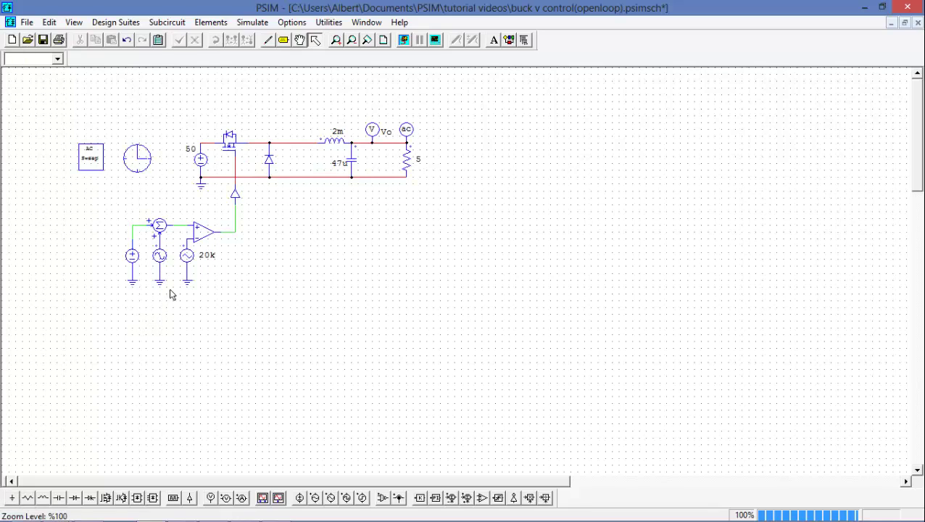
# Set the AC Sweep block's Start Frequency to 50 and Source Name to Vsweep
pyautogui.doubleClick(90, 154)
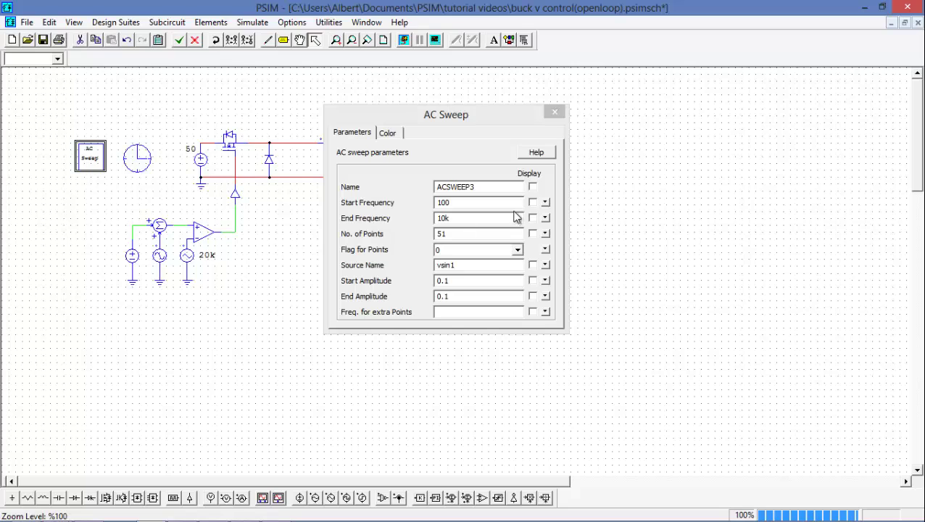
pyautogui.click(492, 209)
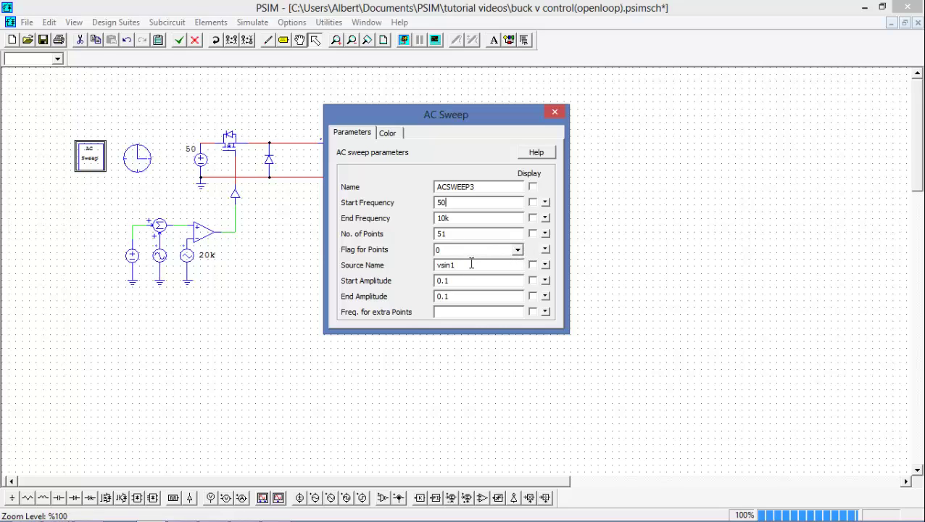
pyautogui.moveTo(475, 268); pyautogui.dragTo(330, 275)
pyautogui.write('Vsweep')
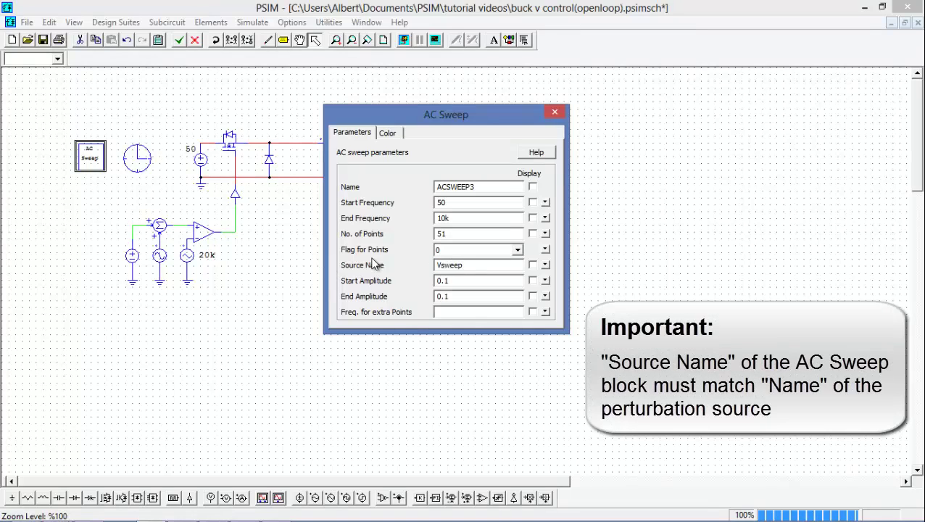
pyautogui.moveTo(420, 276); pyautogui.dragTo(364, 268)
pyautogui.hotkey('ctrl', 'c')
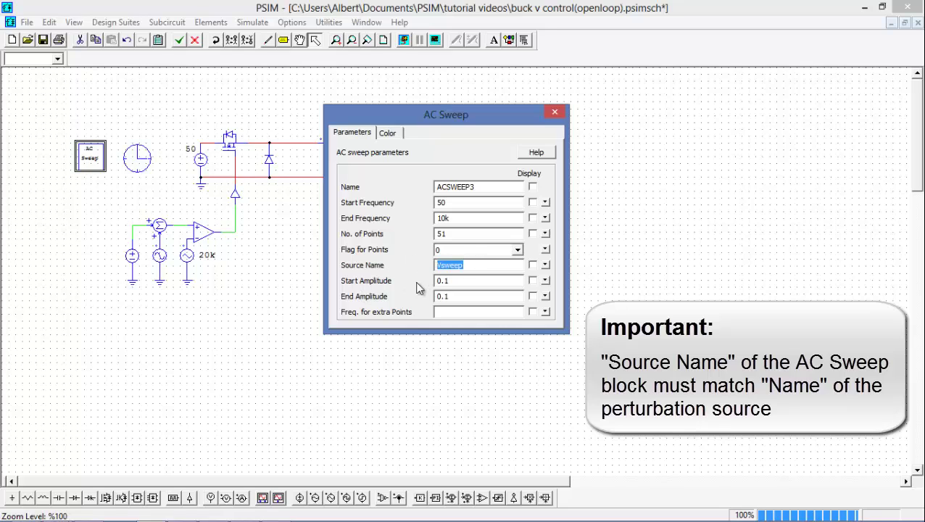
# Rename the sine perturbation source to Vsweep, matching the AC Sweep's source name
pyautogui.click(160, 257)
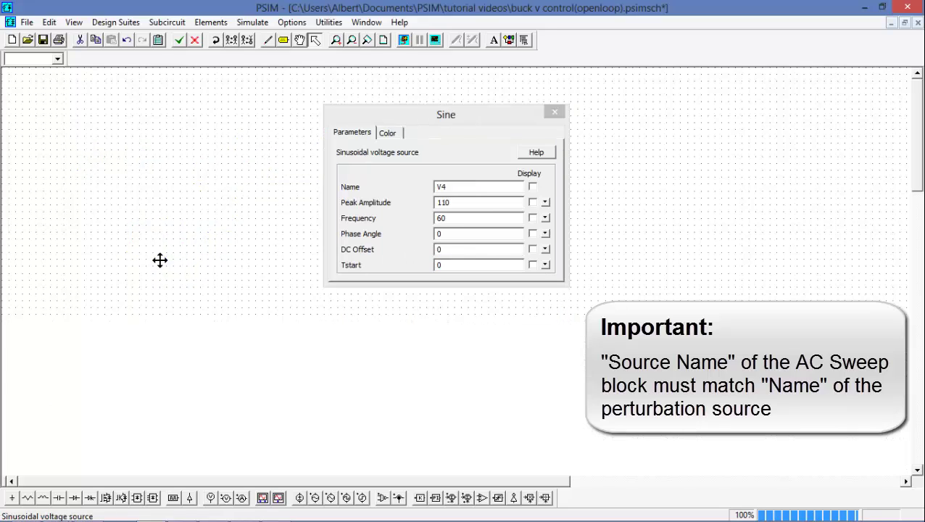
pyautogui.doubleClick(497, 187)
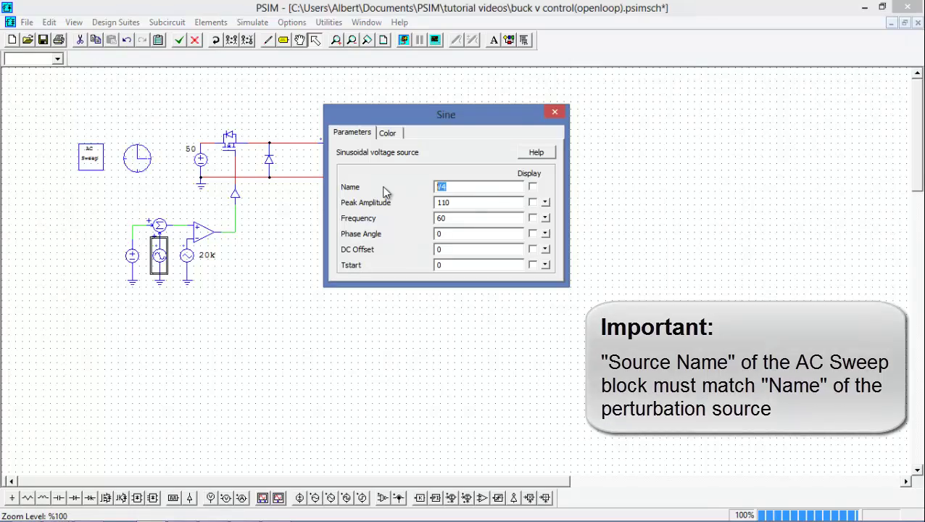
pyautogui.hotkey('ctrl', 'v')
pyautogui.click(91, 156)
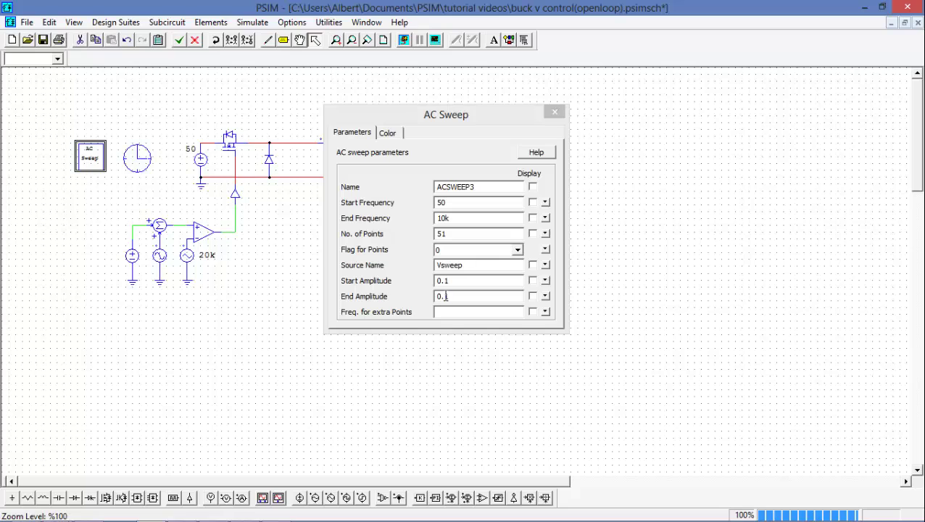
pyautogui.click(161, 256)
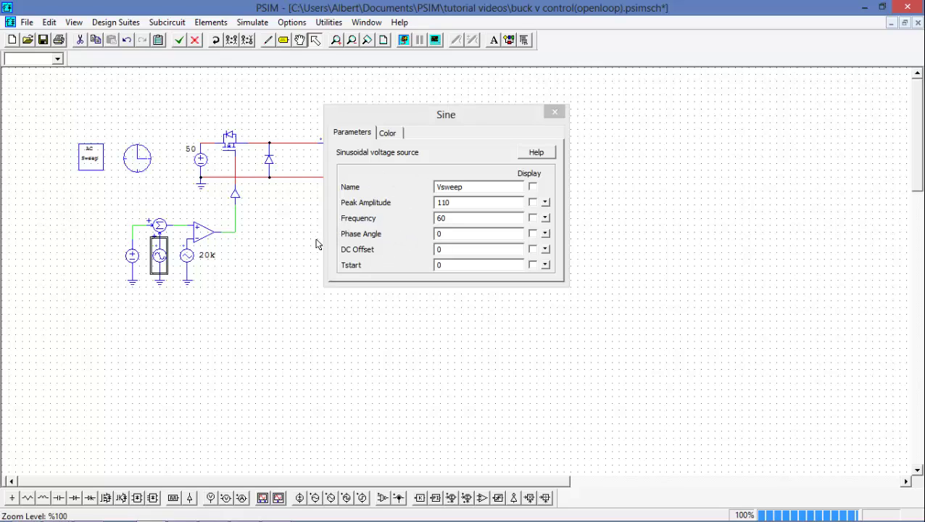
pyautogui.click(555, 112)
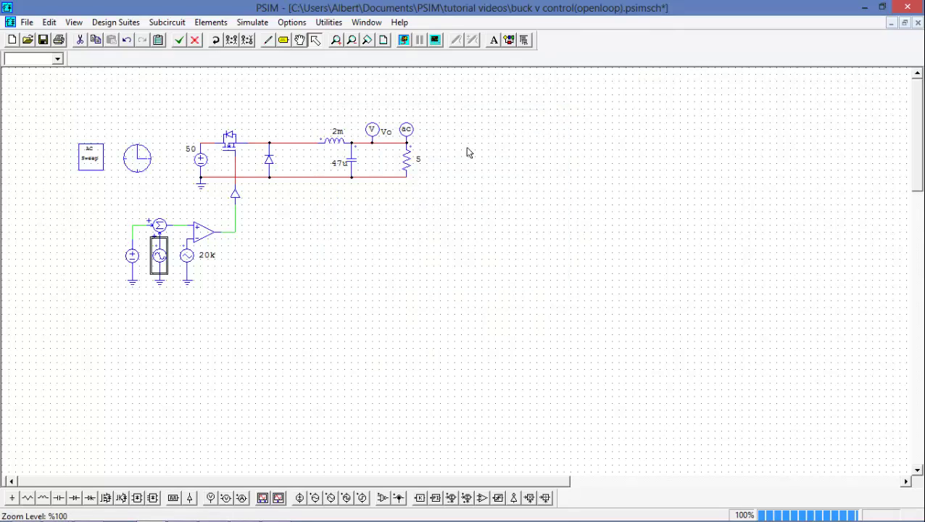
# Run the AC sweep and review Vo's 50 Hz–10 kHz gain and phase, checking Save As formats
pyautogui.click(404, 40)
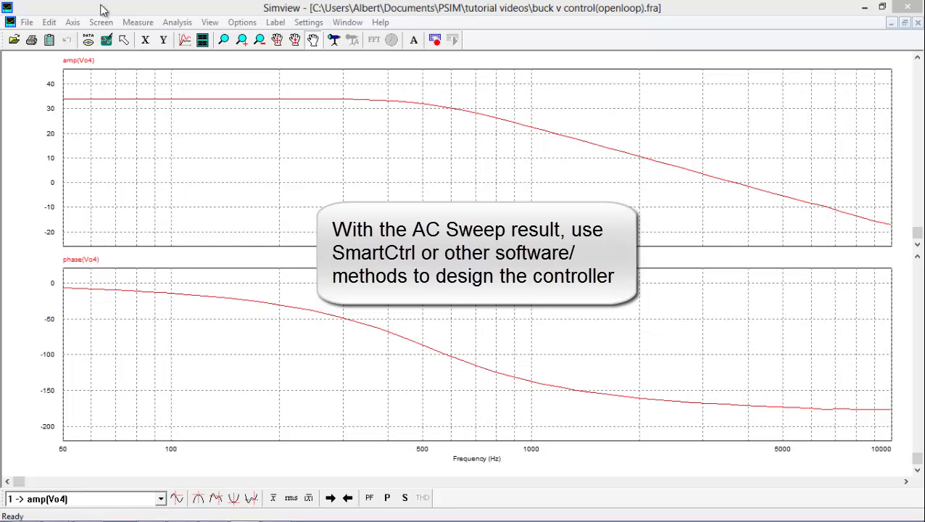
pyautogui.click(27, 22)
pyautogui.click(86, 88)
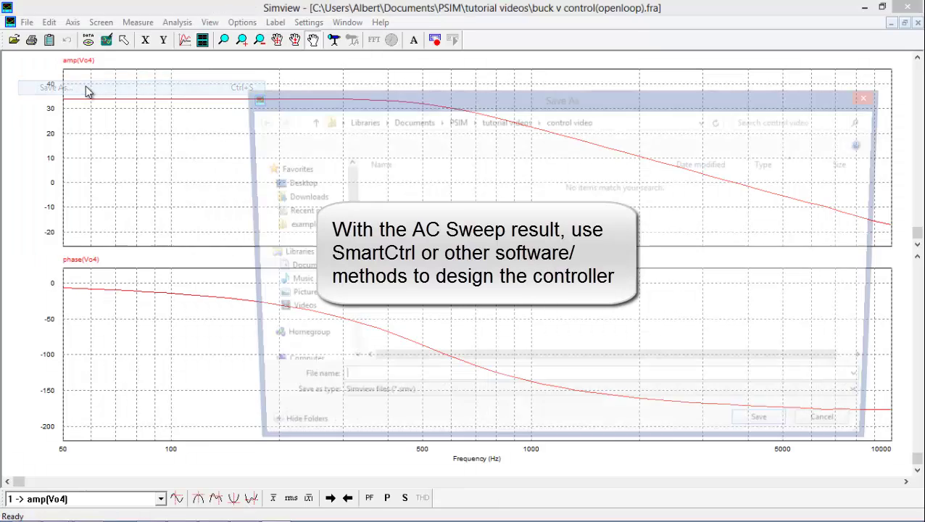
pyautogui.click(484, 402)
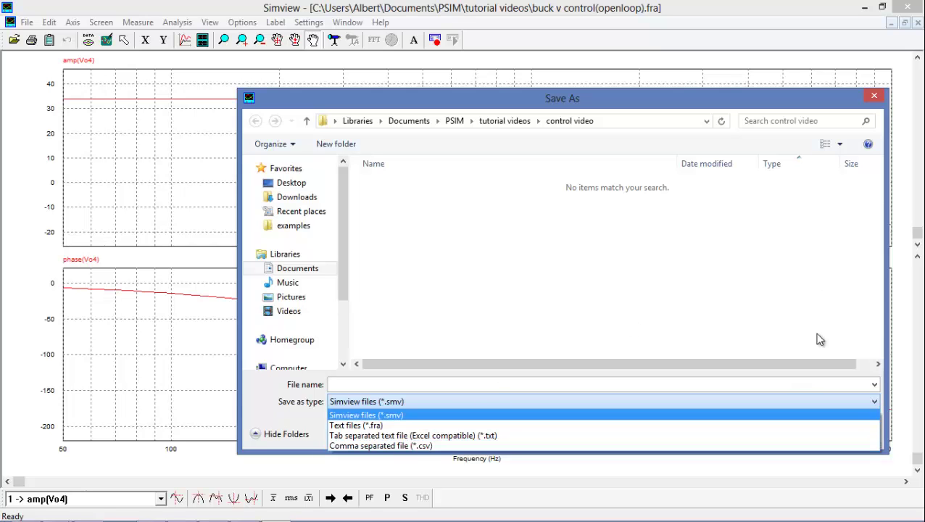
pyautogui.click(878, 96)
pyautogui.click(878, 95)
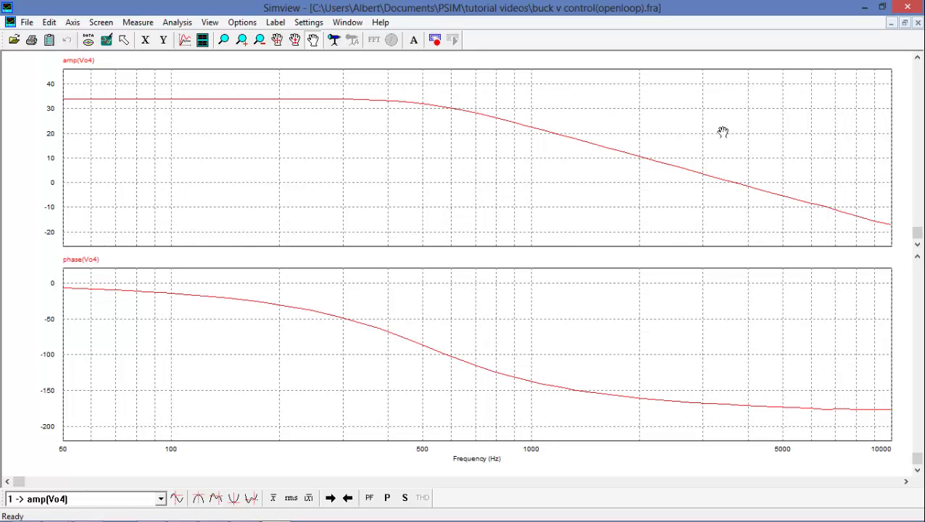
# Export the buck power stage to SmartCtrl with a 20k switching frequency and the output voltage
pyautogui.click(866, 6)
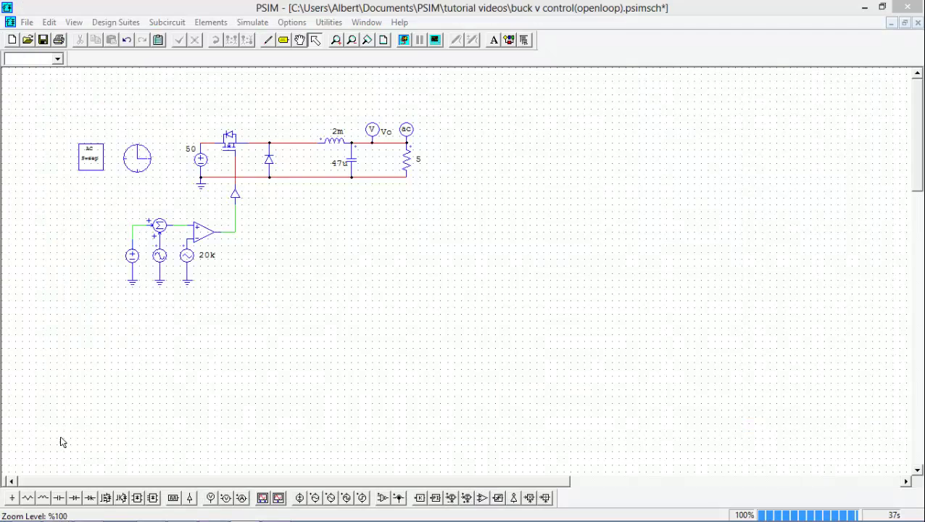
pyautogui.click(510, 40)
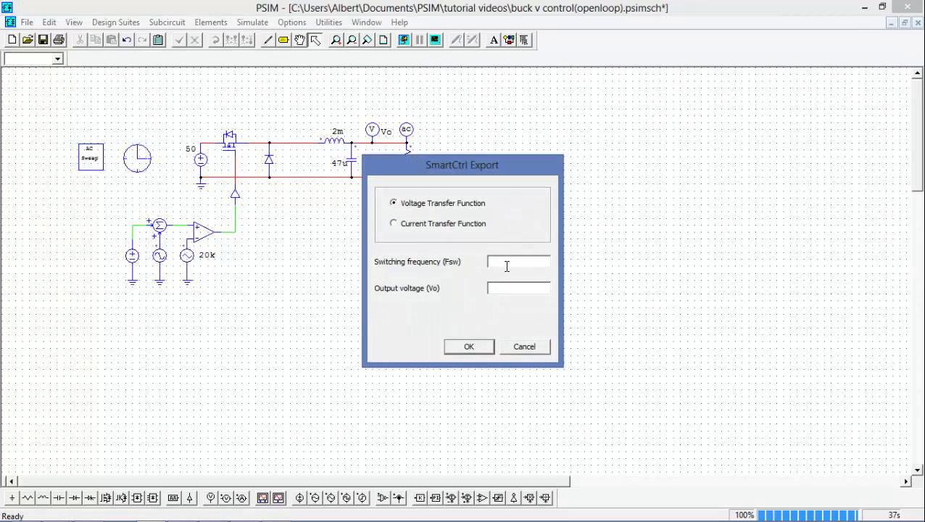
pyautogui.write('20k')
pyautogui.click(546, 293)
pyautogui.click(470, 348)
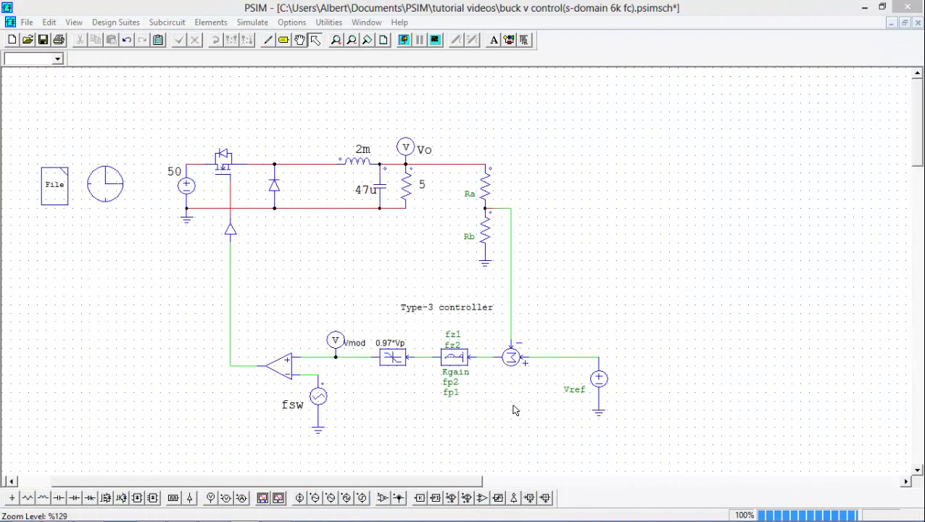
pyautogui.doubleClick(454, 357)
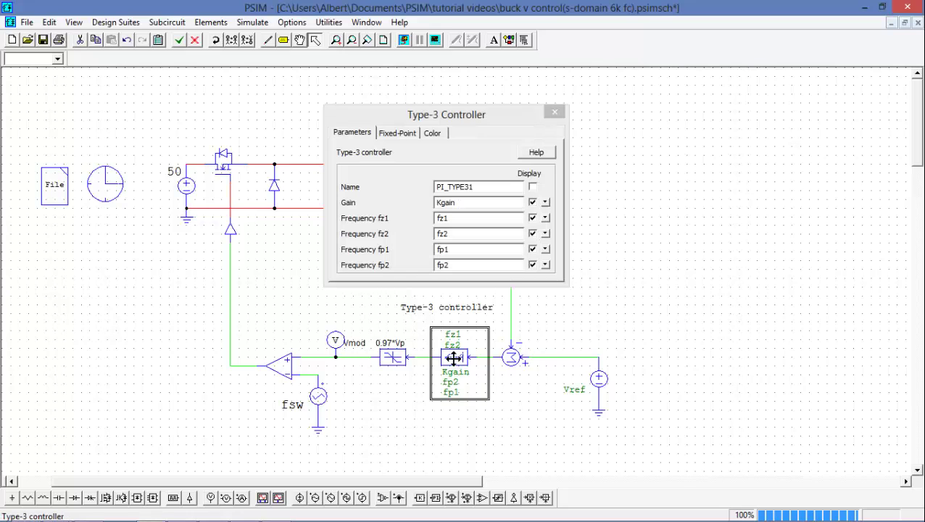
pyautogui.click(386, 356)
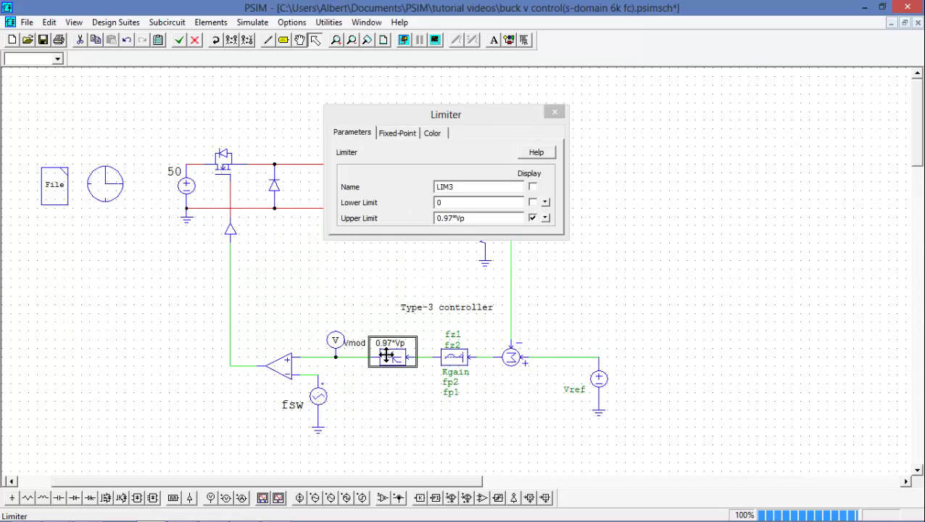
pyautogui.doubleClick(55, 185)
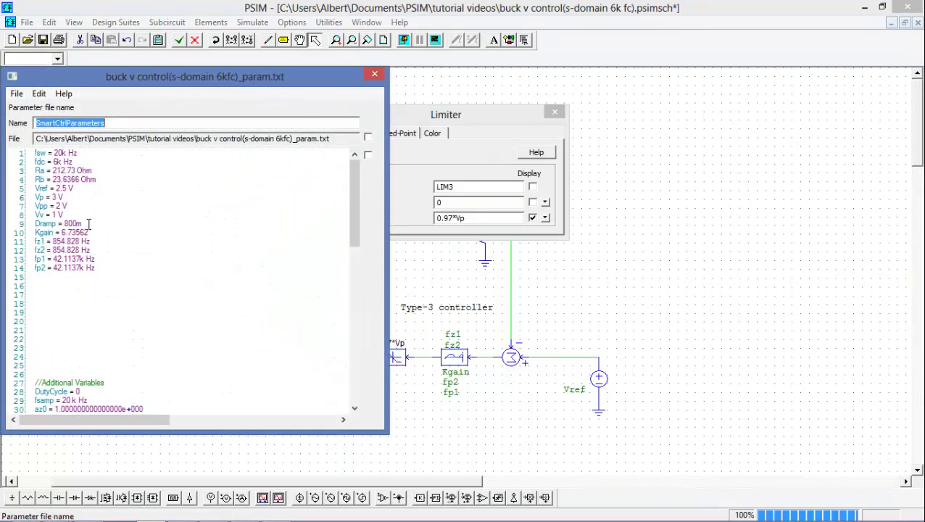
pyautogui.moveTo(390, 265); pyautogui.dragTo(250, 265)
pyautogui.click(163, 259)
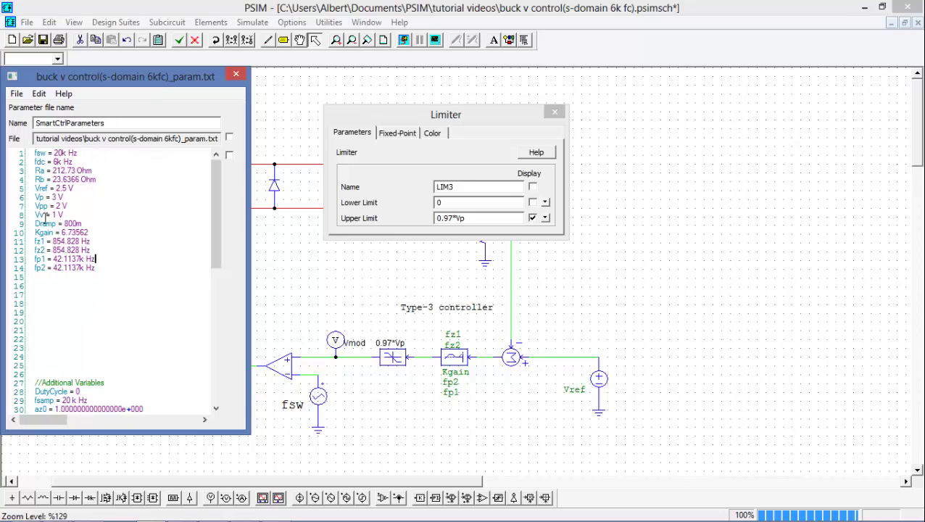
pyautogui.click(466, 361)
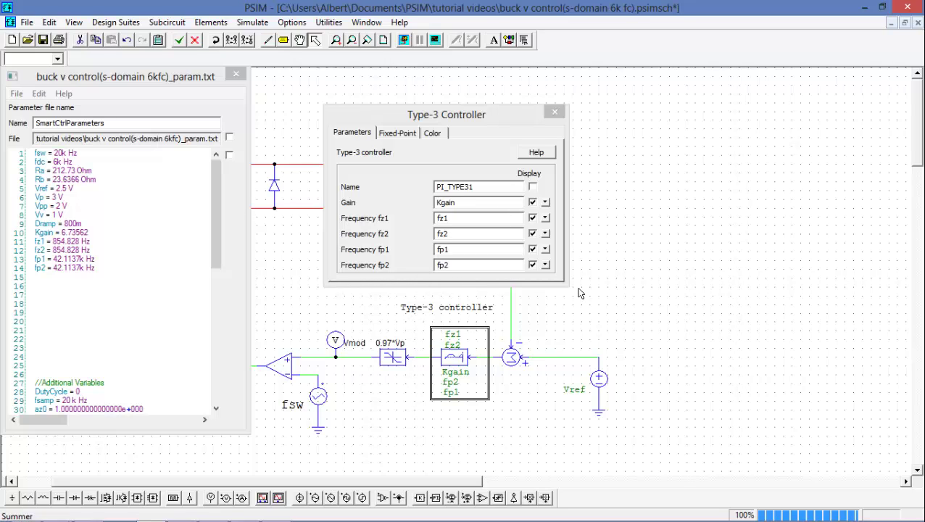
pyautogui.click(555, 111)
pyautogui.click(236, 73)
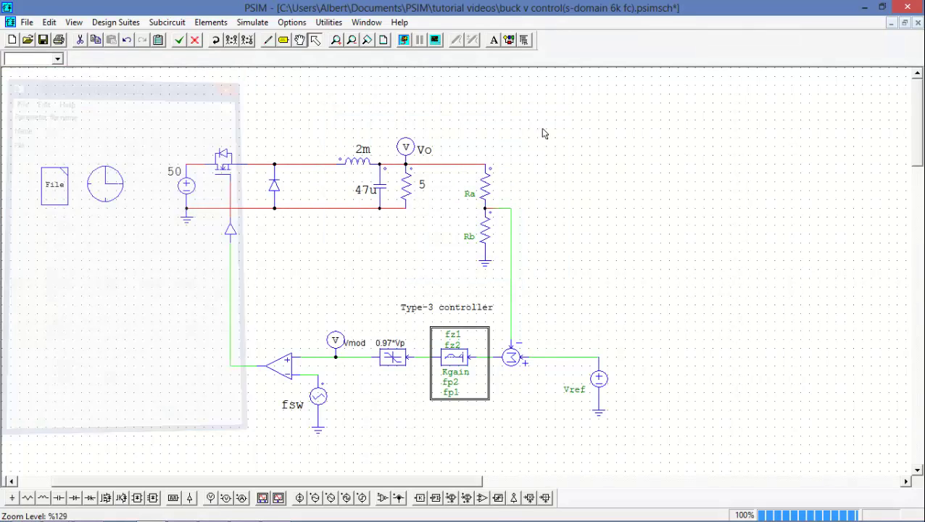
# Simulate the closed-loop Type-3 buck and plot Vo full-screen, confirming it settles at 25 V
pyautogui.click(405, 41)
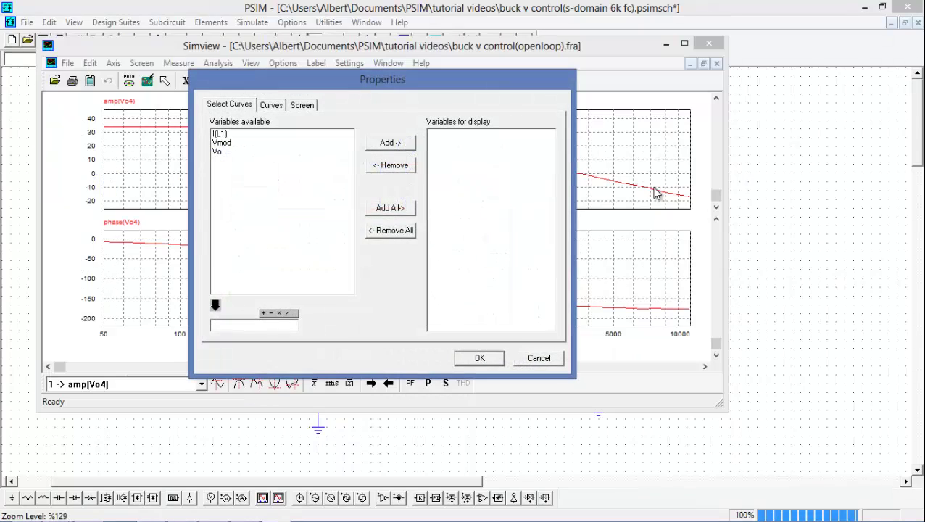
pyautogui.doubleClick(265, 151)
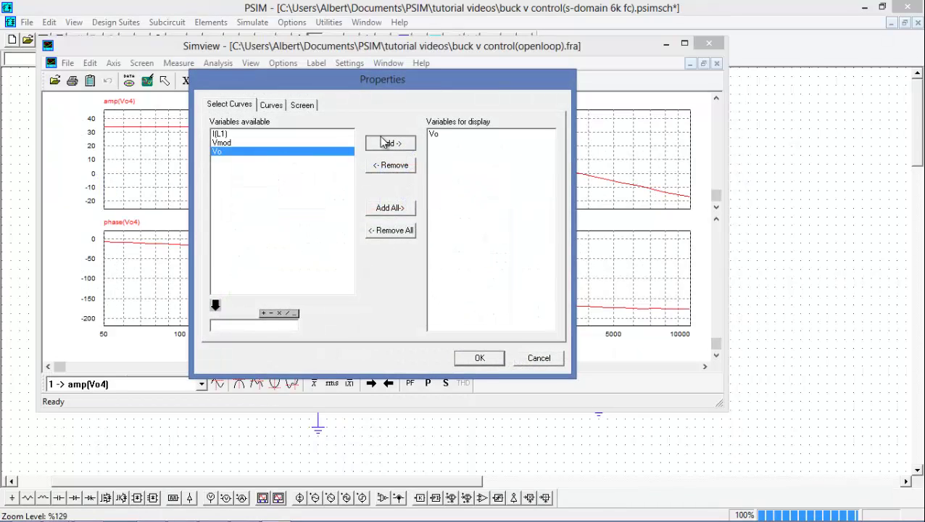
pyautogui.click(480, 358)
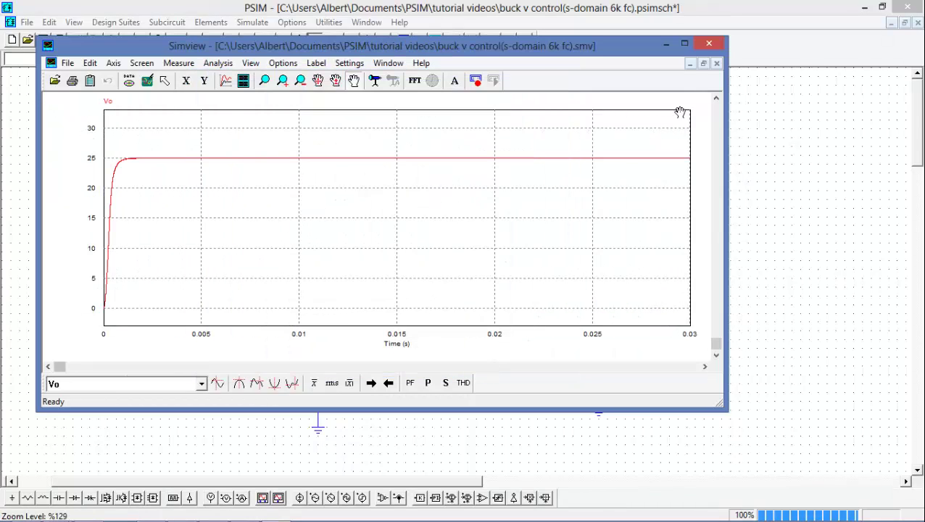
pyautogui.click(684, 45)
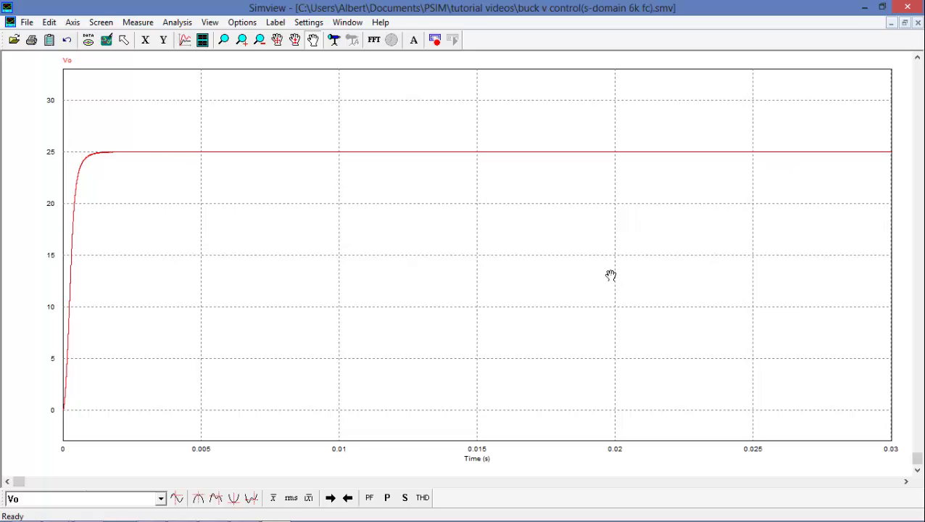
pyautogui.click(867, 7)
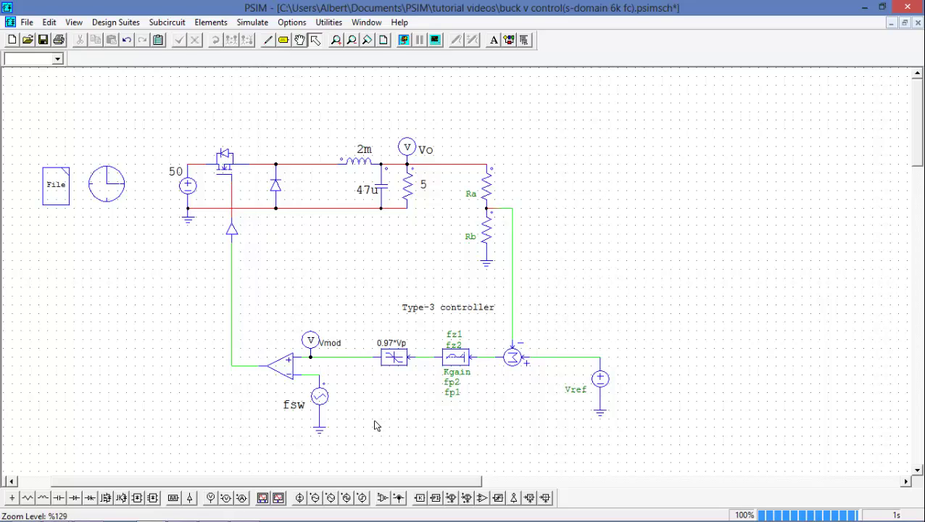
# Place a Time Delay block after the limiter near Vmod and set its delay to 1/fsamp
pyautogui.click(212, 22)
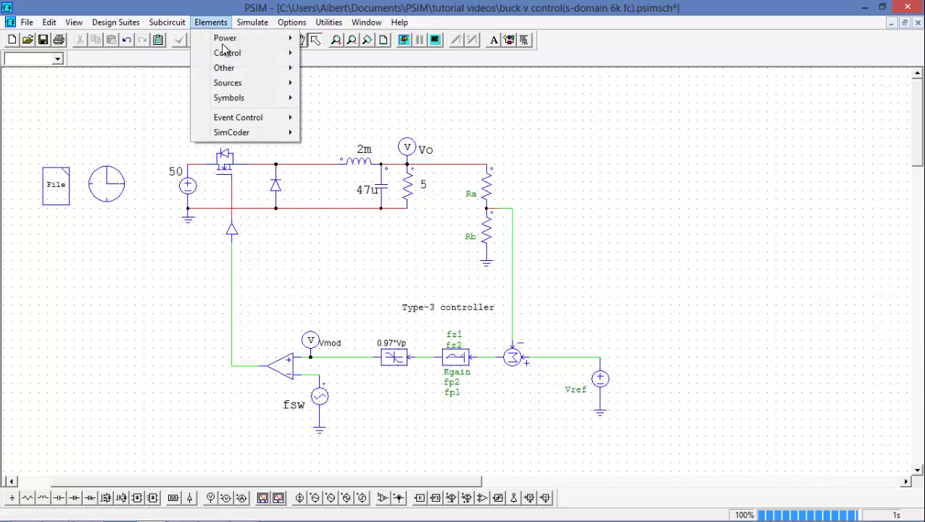
pyautogui.moveTo(243, 54)
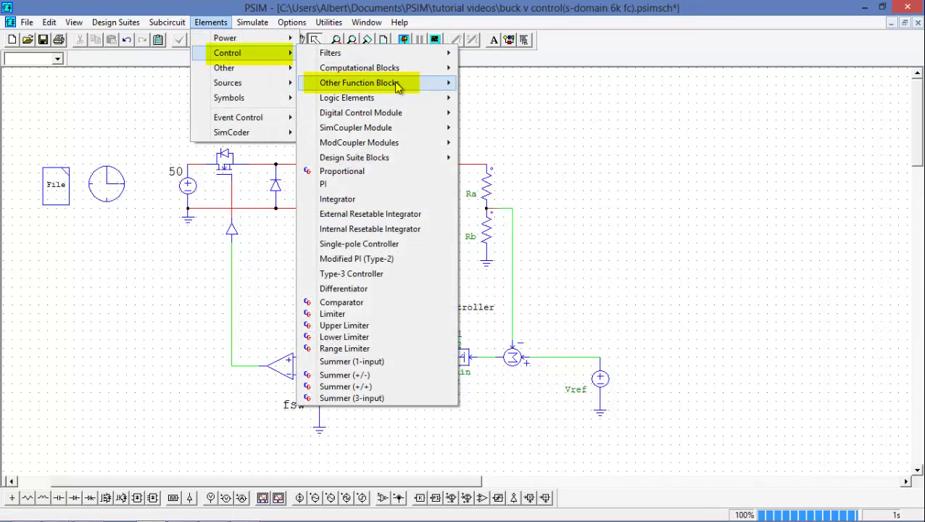
pyautogui.moveTo(355, 86)
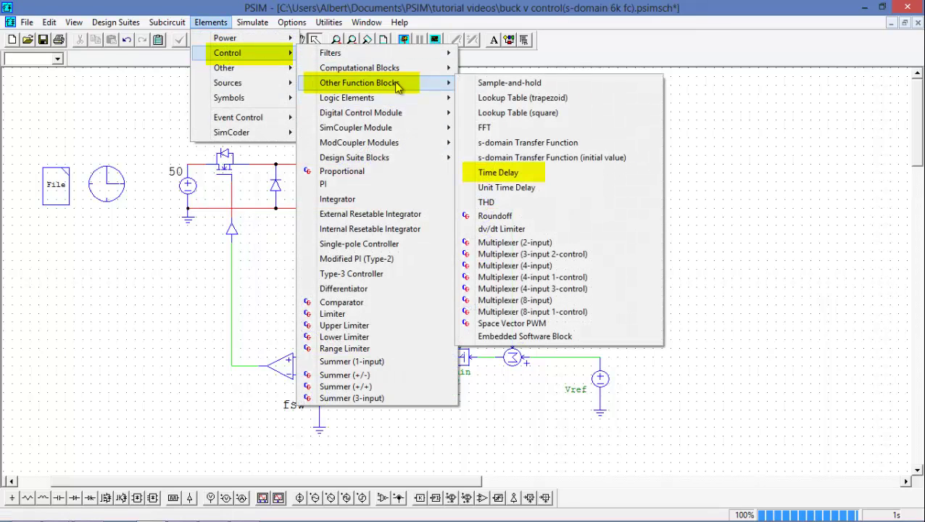
pyautogui.click(535, 176)
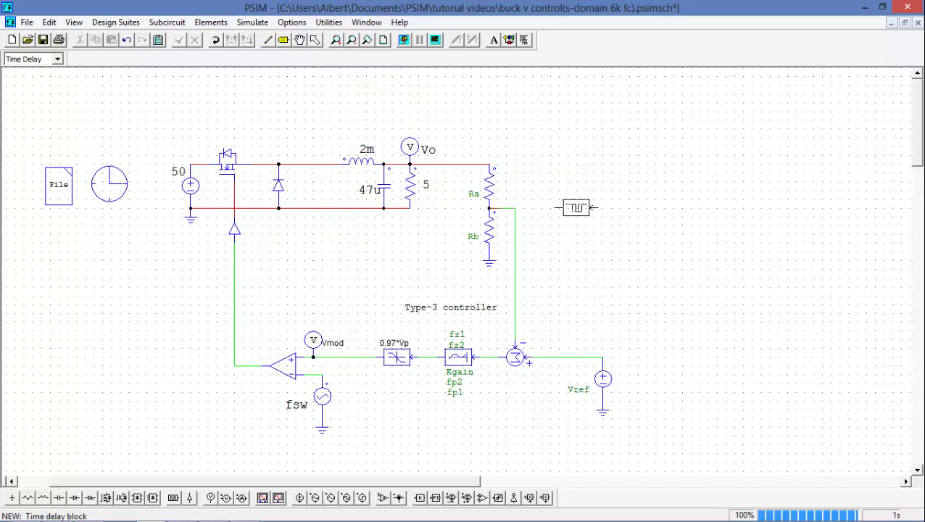
pyautogui.click(345, 358)
pyautogui.doubleClick(345, 356)
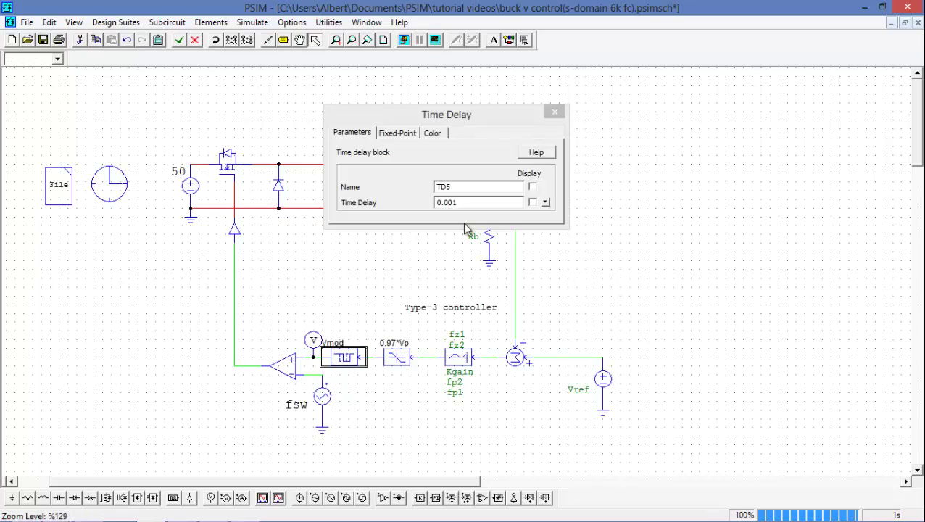
pyautogui.click(333, 174)
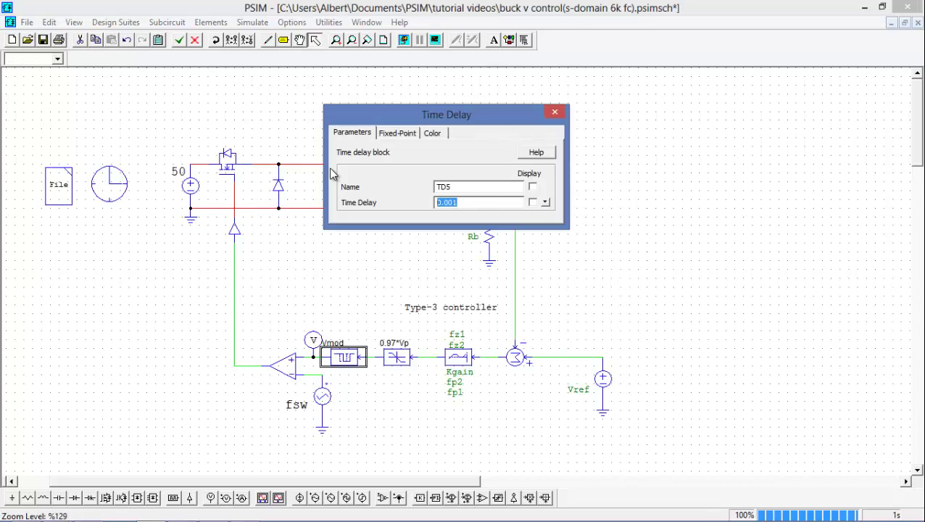
pyautogui.write('1/fsamp')
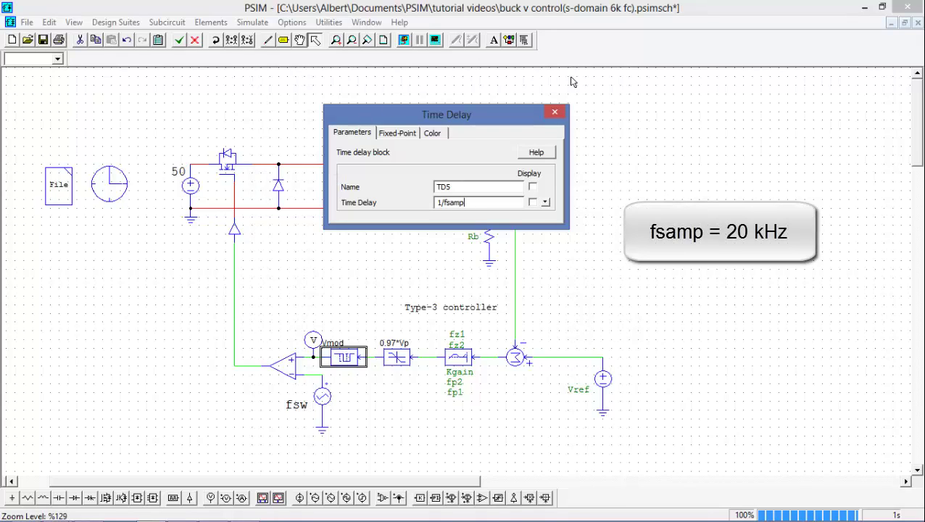
# Simulate with the added delay and plot Vo full-screen, showing it oscillating around 25 V
pyautogui.click(557, 113)
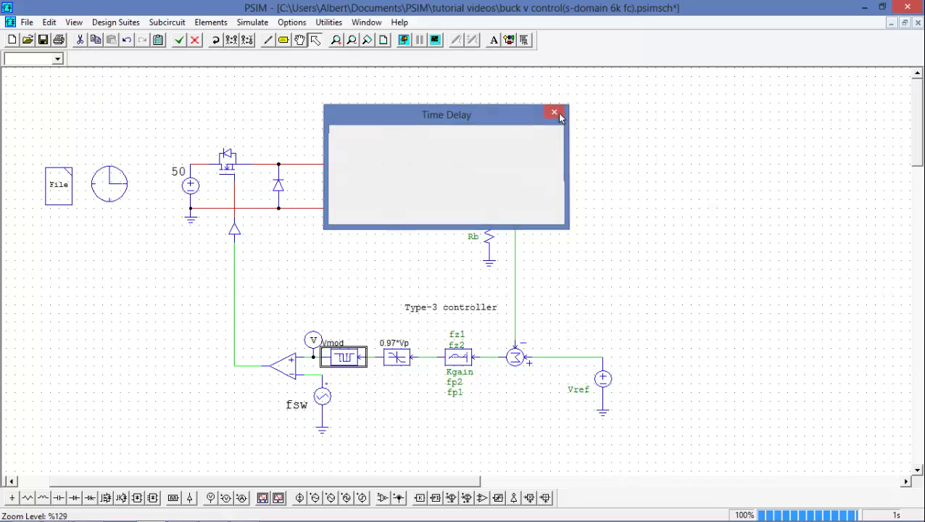
pyautogui.click(404, 41)
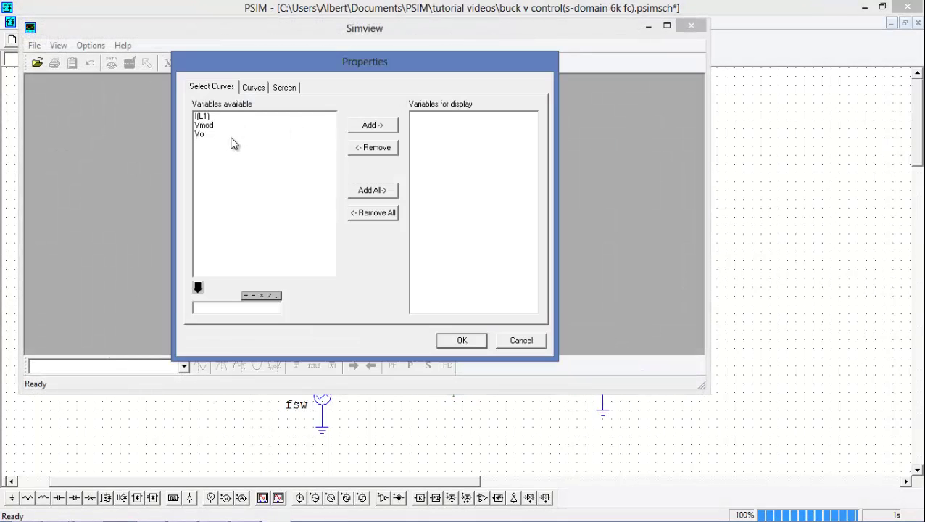
pyautogui.doubleClick(230, 134)
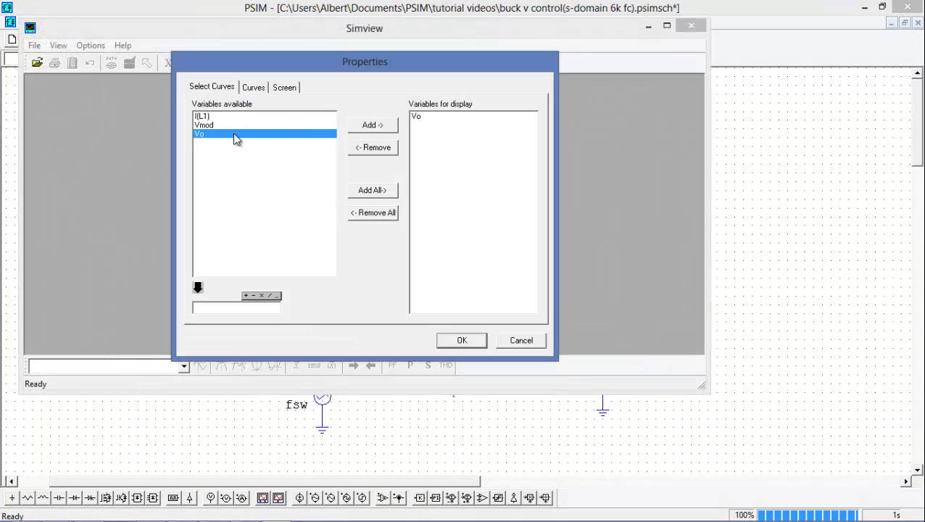
pyautogui.click(478, 341)
pyautogui.click(573, 88)
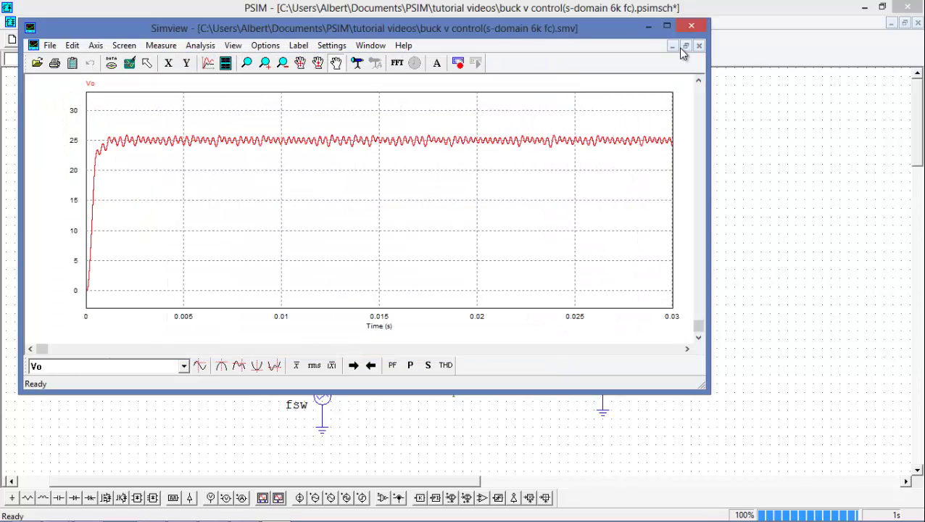
pyautogui.click(667, 27)
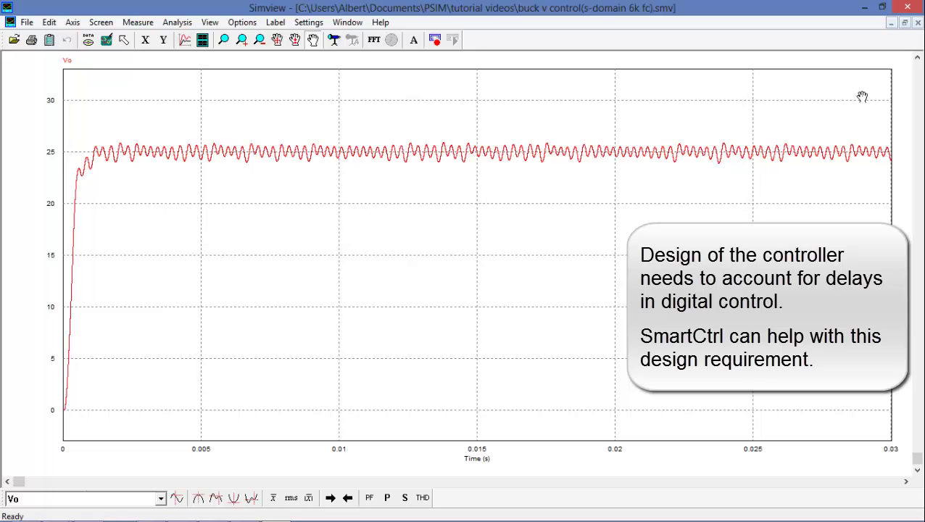
pyautogui.click(908, 7)
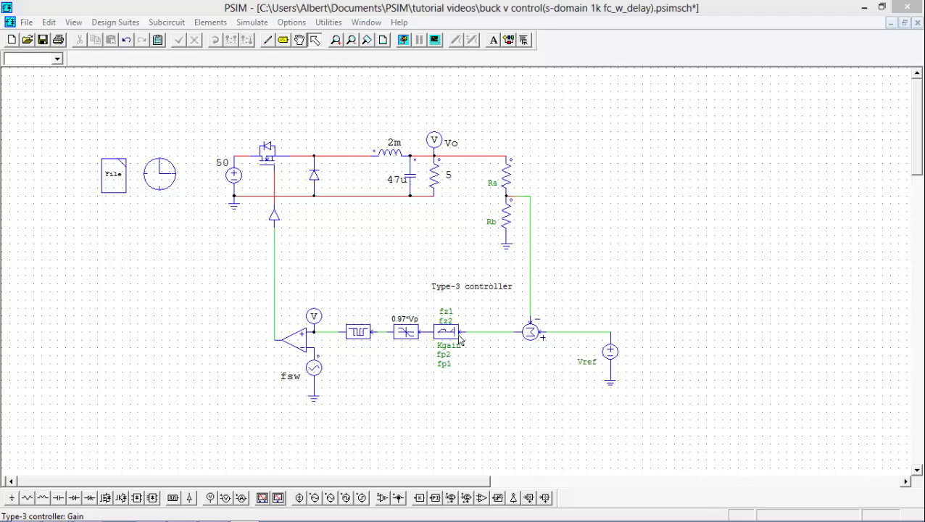
# Check the 1 kHz design values (Kgain 410.224m, zeros 212.488 Hz, poles 4.70615 kHz), then close the parameter file
pyautogui.doubleClick(115, 174)
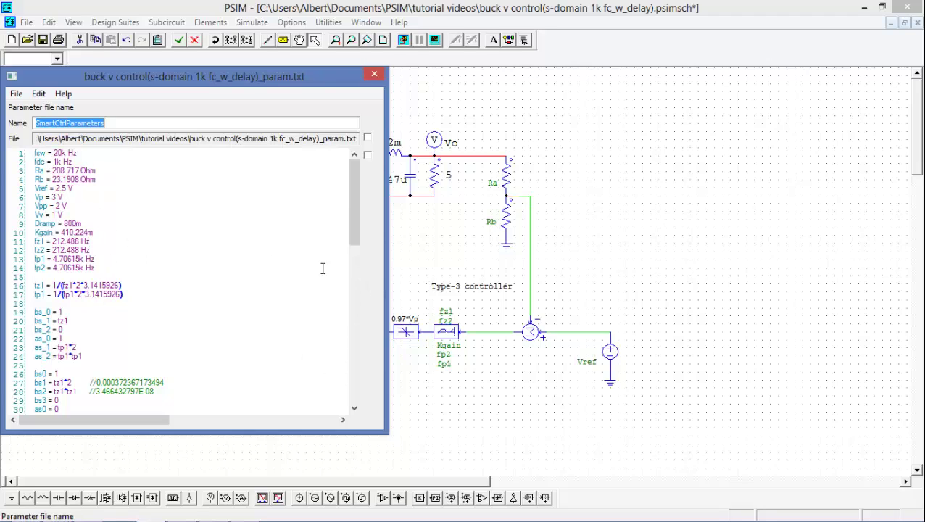
pyautogui.click(372, 76)
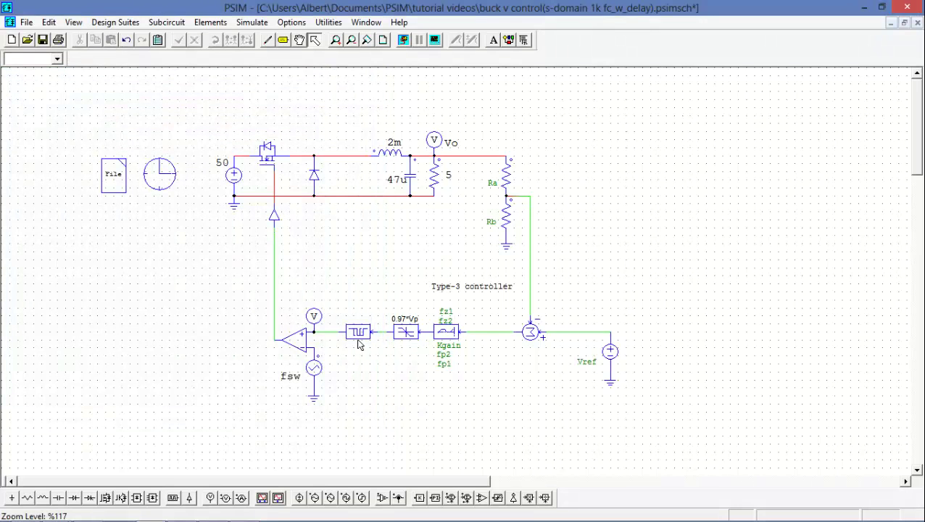
# Run the simulation and plot Vo in Simview
pyautogui.click(404, 41)
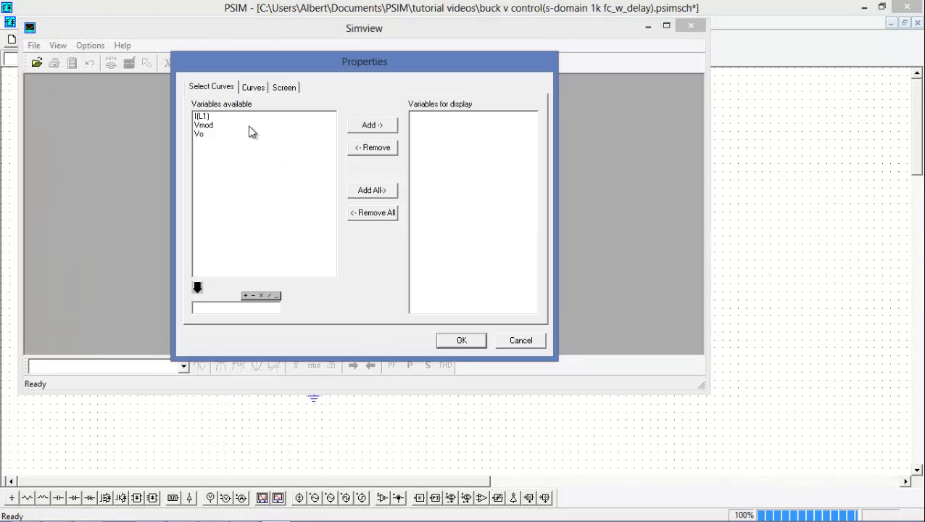
pyautogui.click(250, 134)
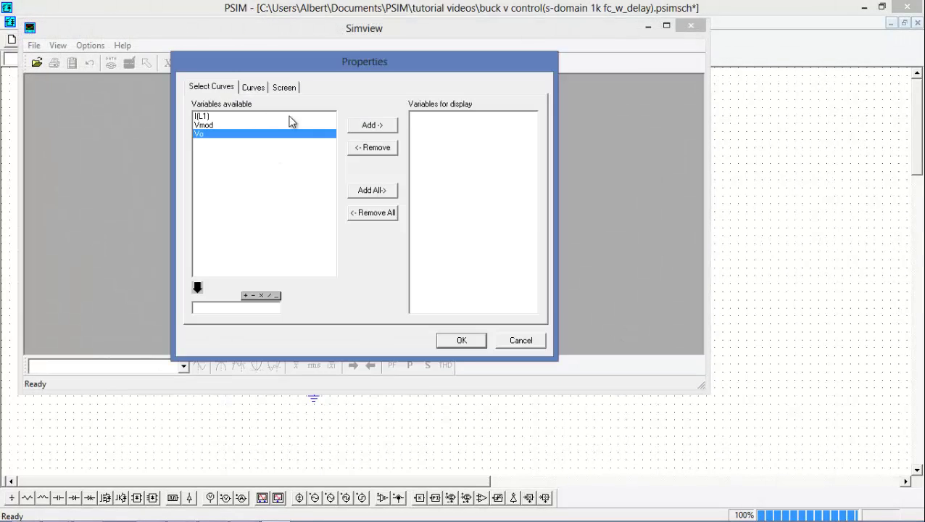
pyautogui.click(372, 125)
pyautogui.click(457, 341)
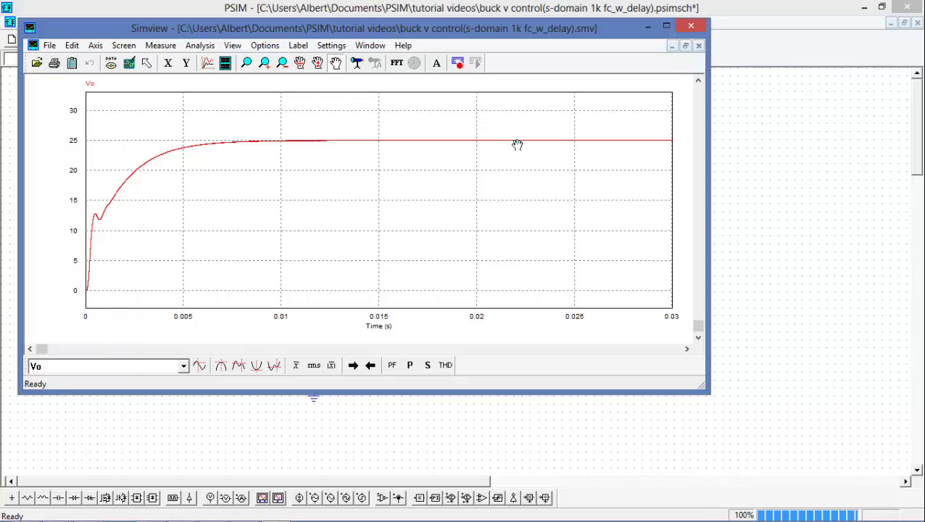
# Add a second screen showing Vmod beneath Vo, inspect the maximized viewer, then close Simview
pyautogui.click(228, 64)
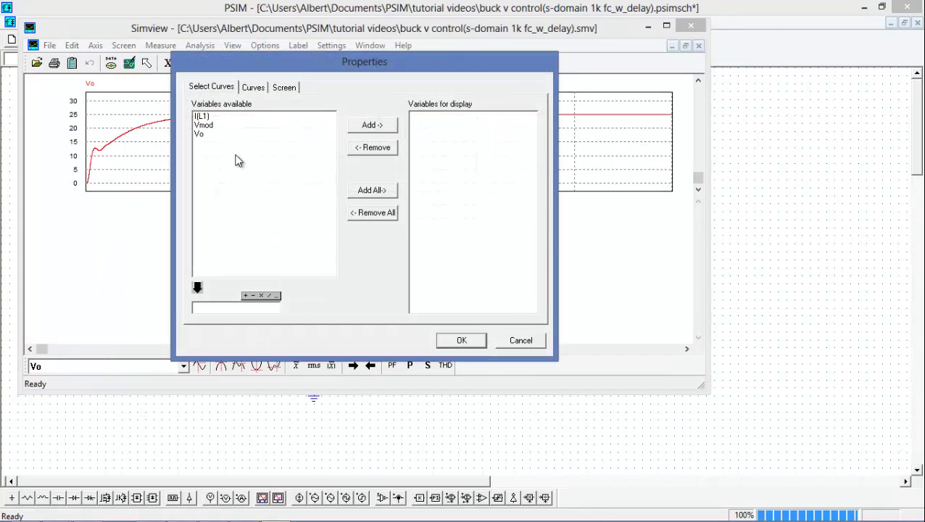
pyautogui.click(249, 126)
pyautogui.click(372, 126)
pyautogui.click(473, 336)
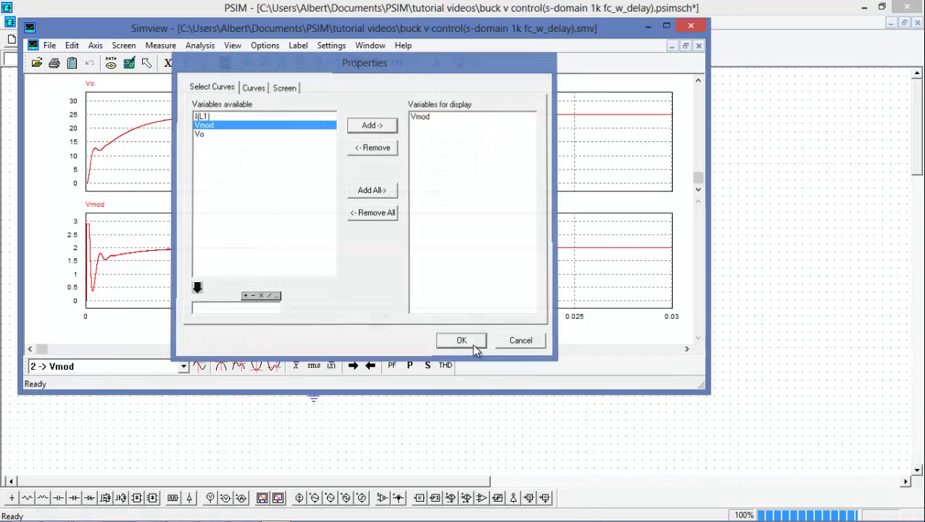
pyautogui.click(671, 31)
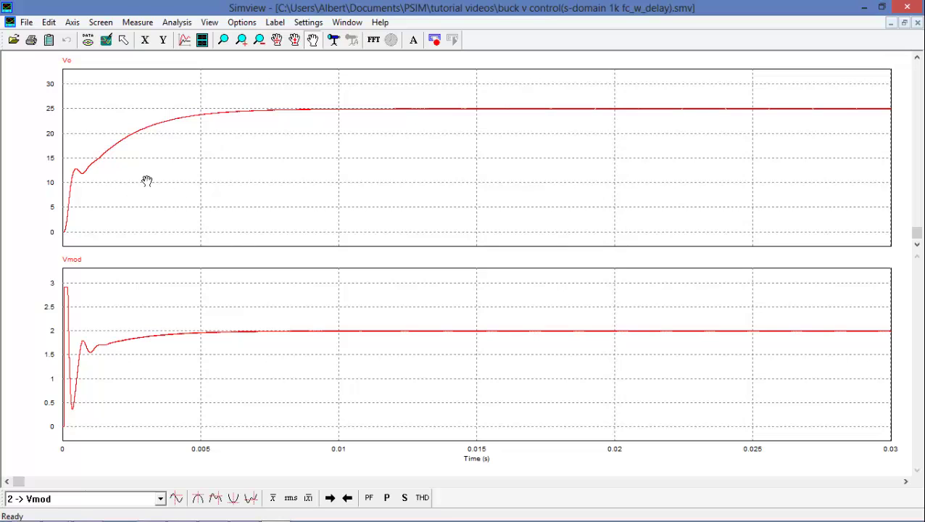
pyautogui.click(908, 8)
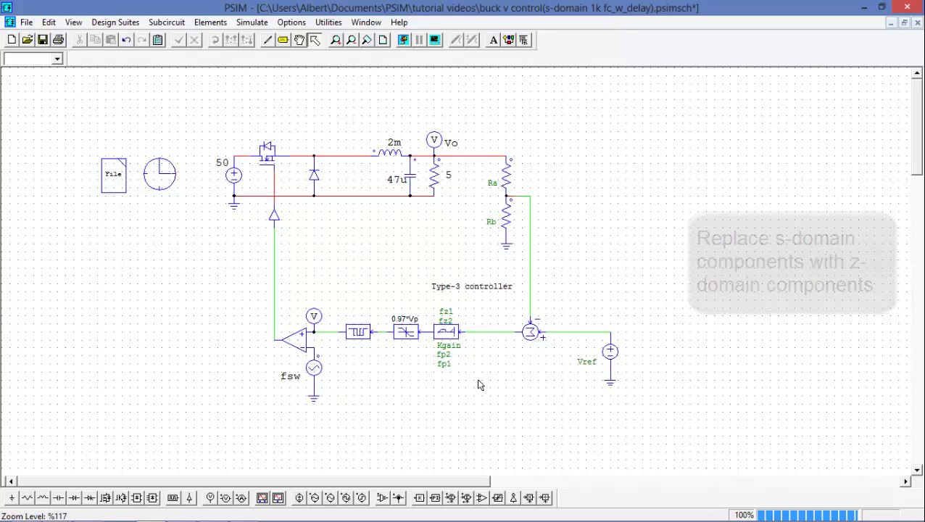
# Open the Type-3 controller's parameters and view its Help page on gain, zeros and poles
pyautogui.doubleClick(453, 334)
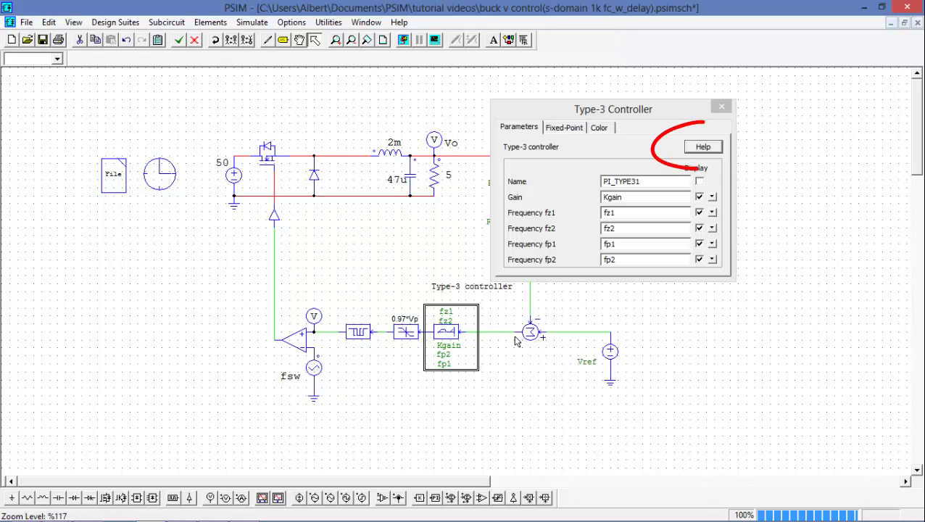
pyautogui.click(704, 147)
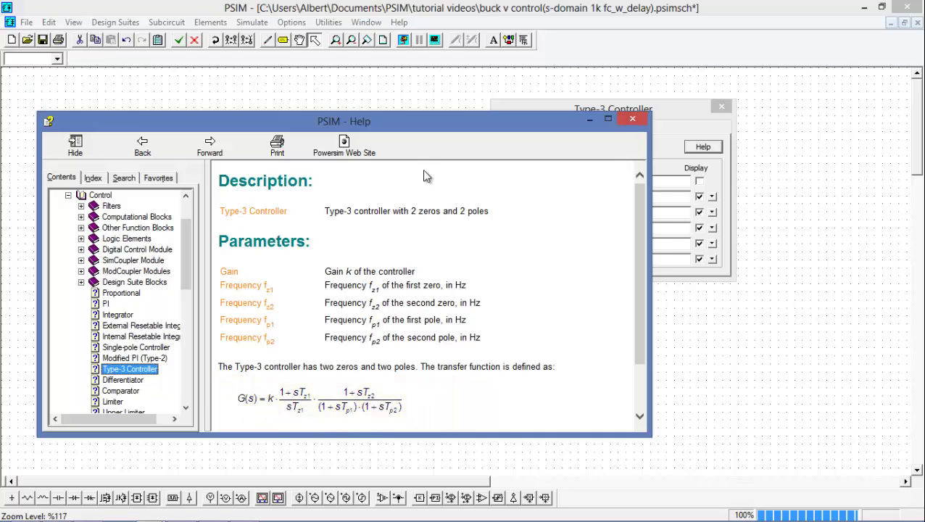
# Open the s2z Converter on General (3rd-Order) and bring up the parameter file beside it
pyautogui.click(632, 119)
pyautogui.click(291, 22)
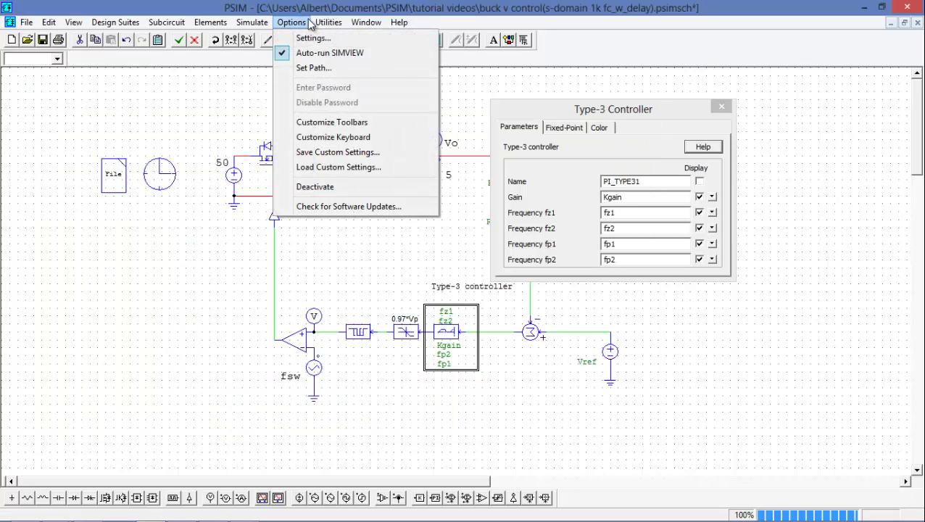
pyautogui.click(358, 53)
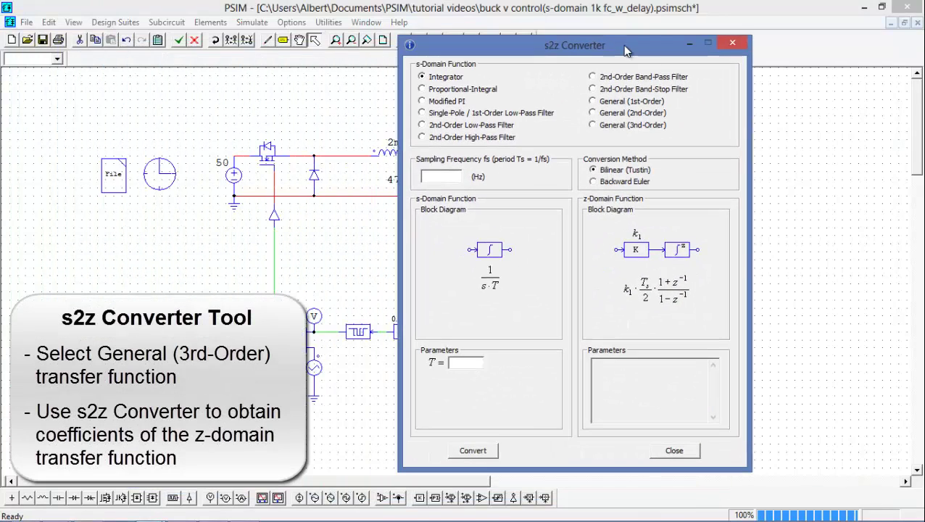
pyautogui.click(594, 126)
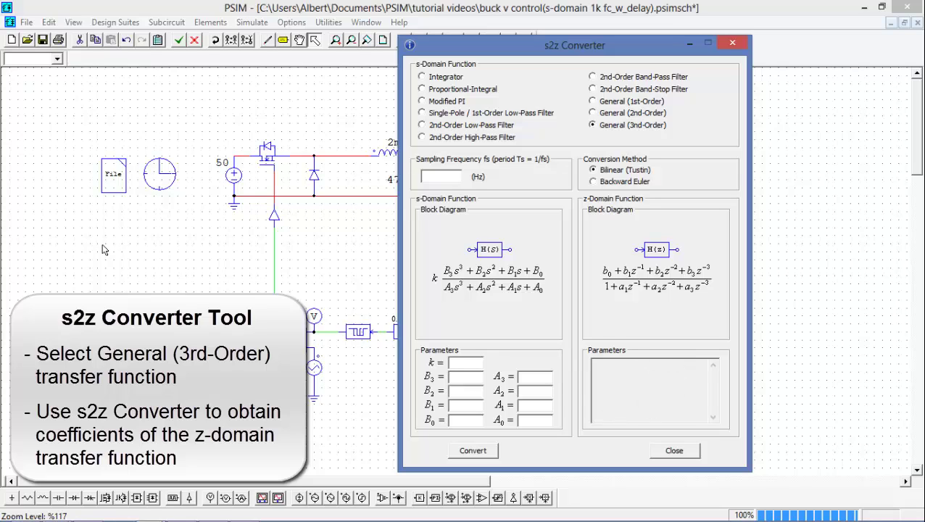
pyautogui.doubleClick(114, 174)
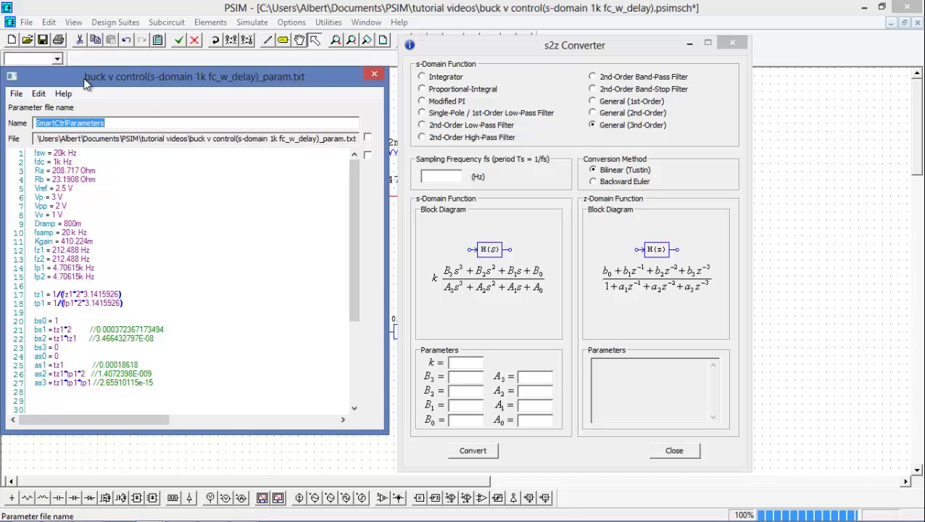
# Show evaluated parameter values, enter Kgain 0.410224 and coefficients at fs 20k, and convert
pyautogui.click(39, 94)
pyautogui.click(62, 124)
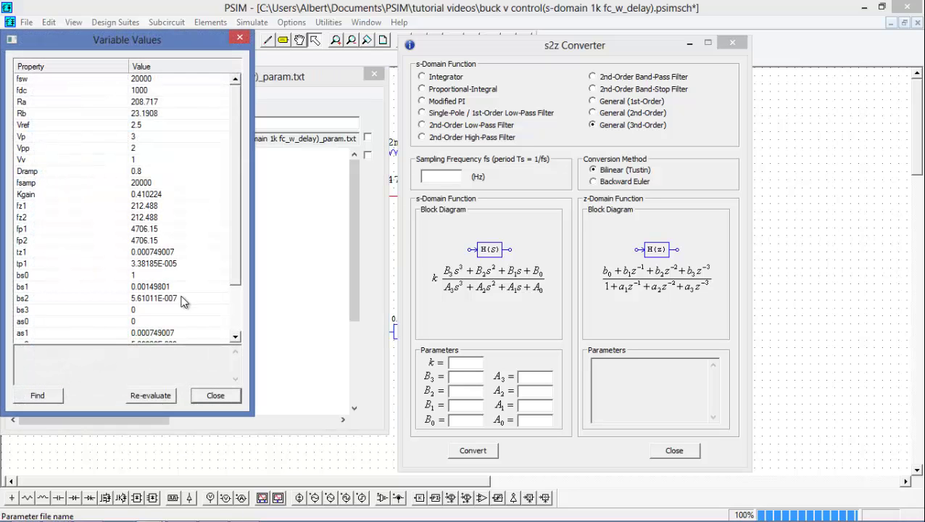
pyautogui.scroll(-2, 238, 294)
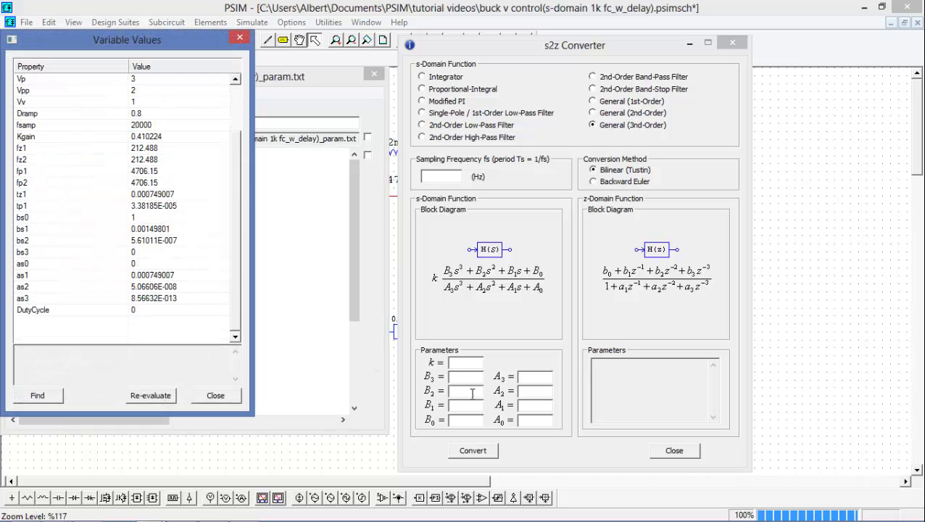
pyautogui.click(176, 138)
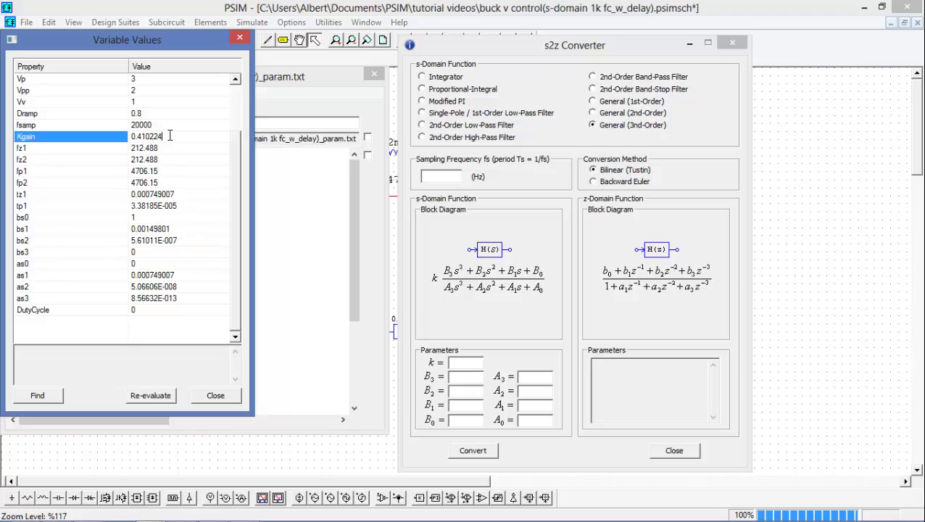
pyautogui.moveTo(170, 136); pyautogui.dragTo(133, 136)
pyautogui.hotkey('ctrl', 'c')
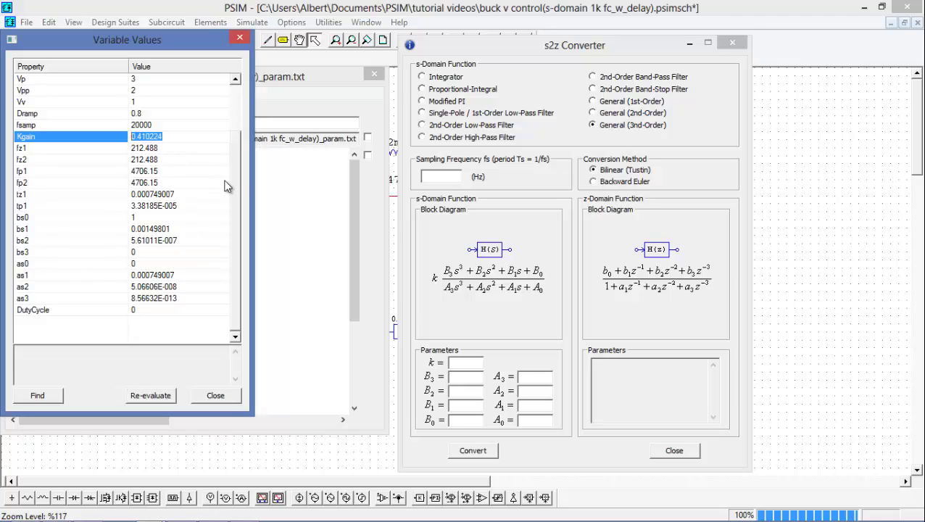
pyautogui.click(464, 363)
pyautogui.hotkey('ctrl', 'v')
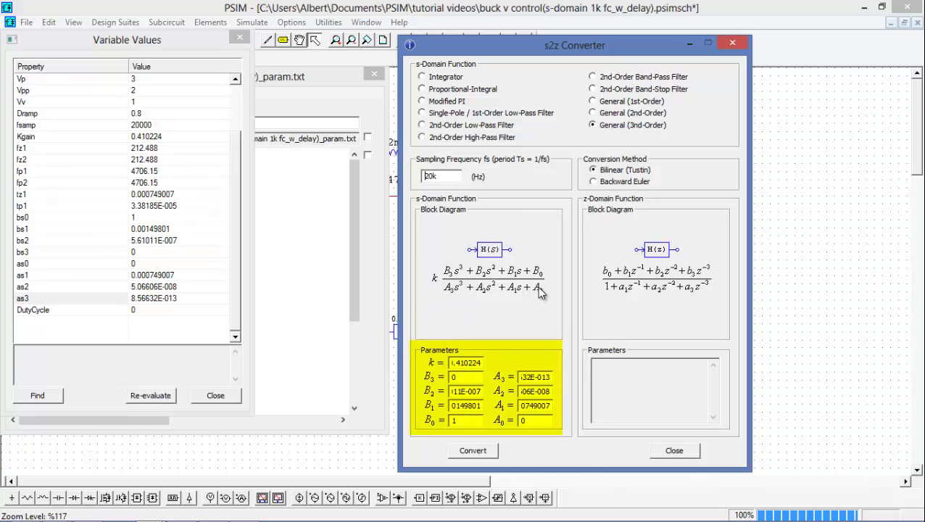
pyautogui.click(475, 451)
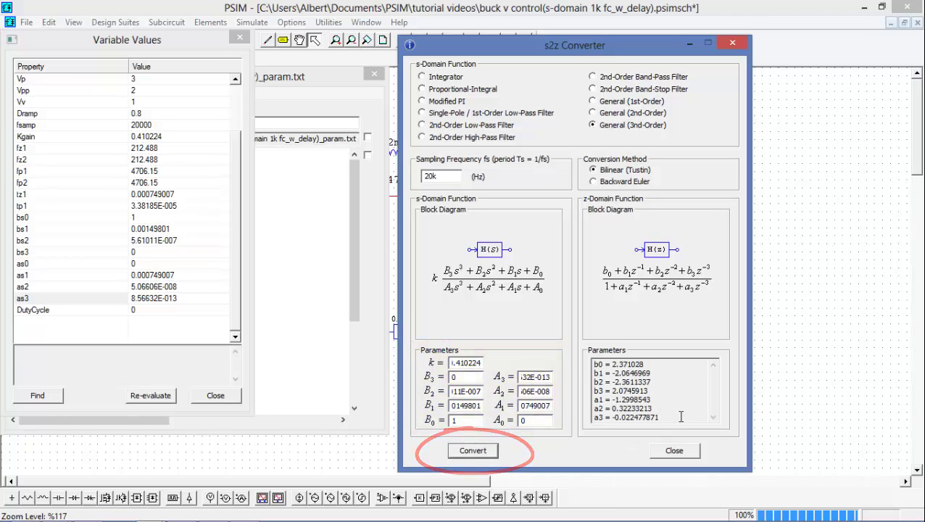
# Paste the computed z-domain coefficients at the end of the parameter file and add a line for a0 = 1
pyautogui.click(230, 395)
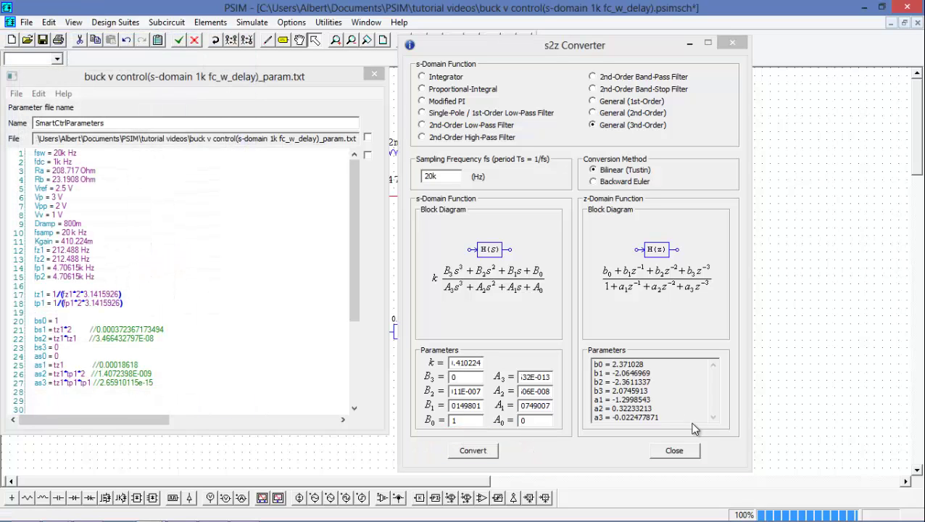
pyautogui.moveTo(672, 422); pyautogui.dragTo(569, 368)
pyautogui.hotkey('ctrl', 'c')
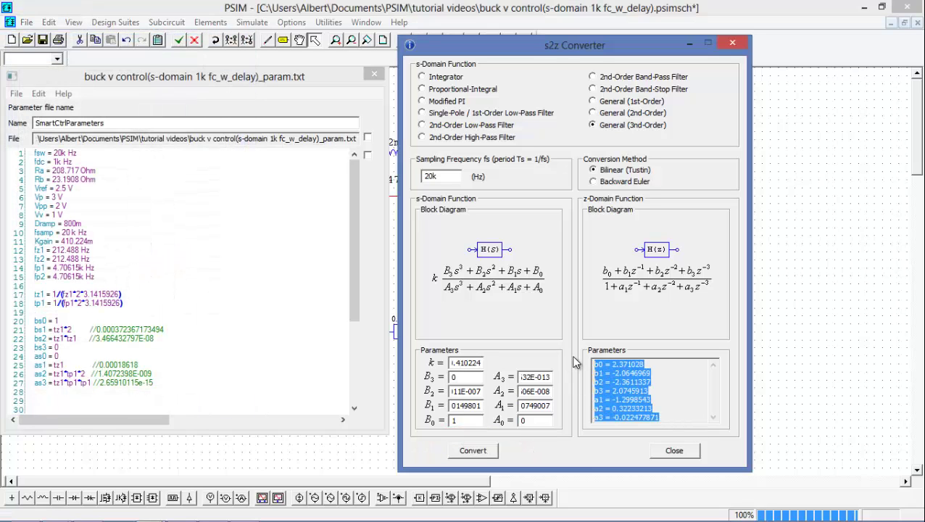
pyautogui.click(190, 391)
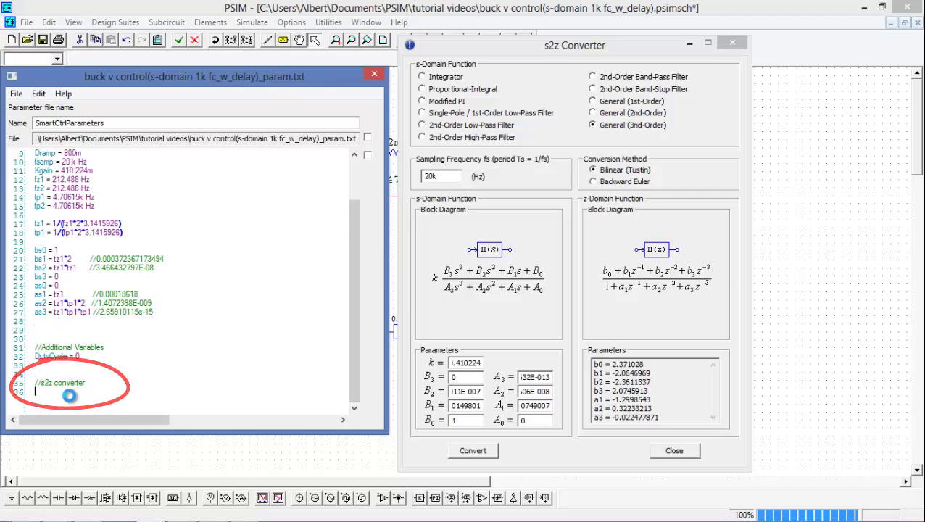
pyautogui.hotkey('ctrl', 'v')
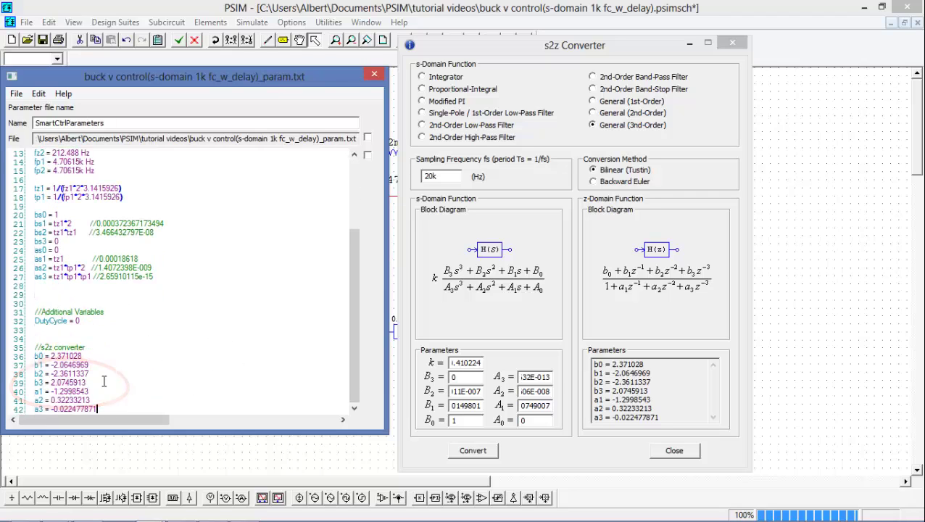
pyautogui.click(96, 385)
pyautogui.press('Return')
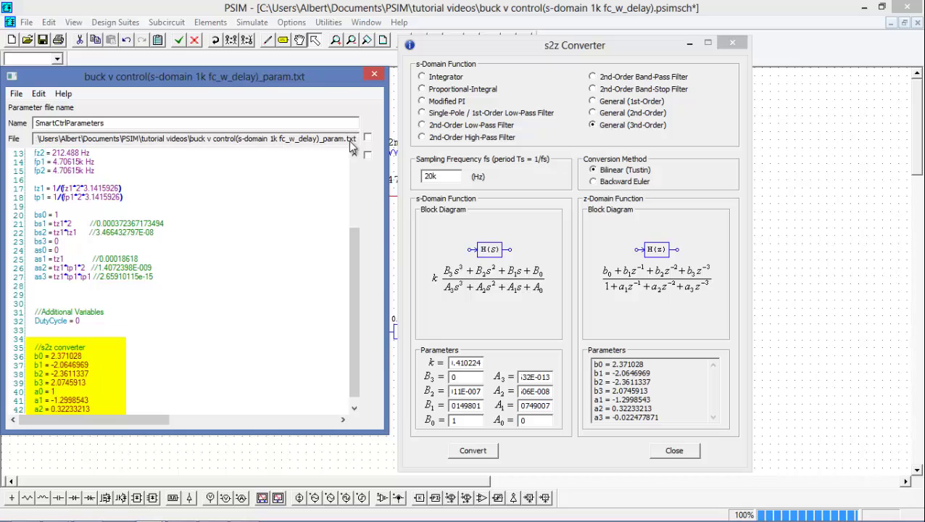
# Close the converter and controller dialogs, then place a rotated z-domain transfer function block below the controller
pyautogui.click(732, 44)
pyautogui.click(719, 108)
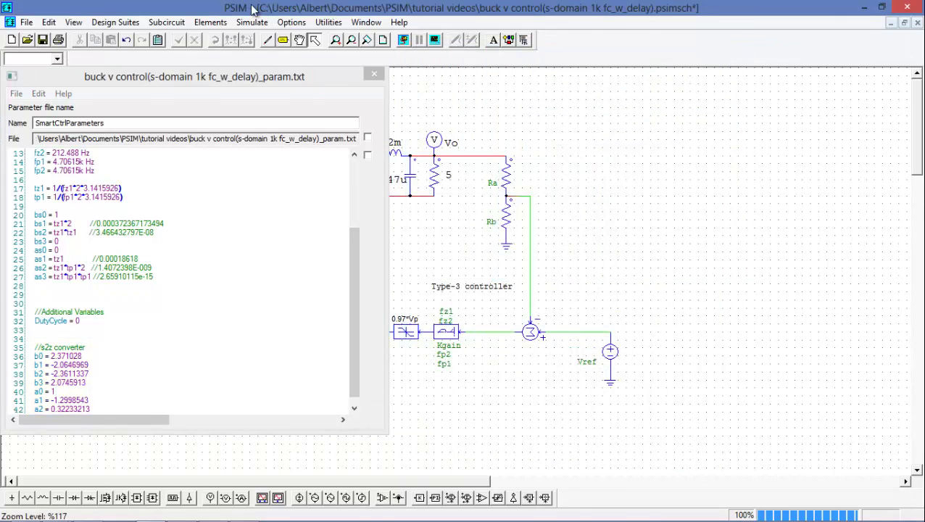
pyautogui.click(215, 23)
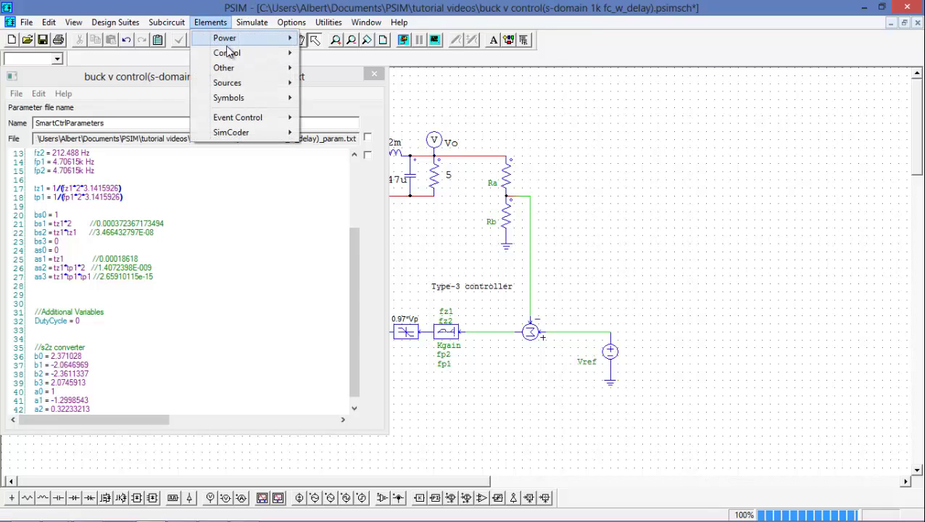
pyautogui.moveTo(270, 60)
pyautogui.moveTo(361, 87)
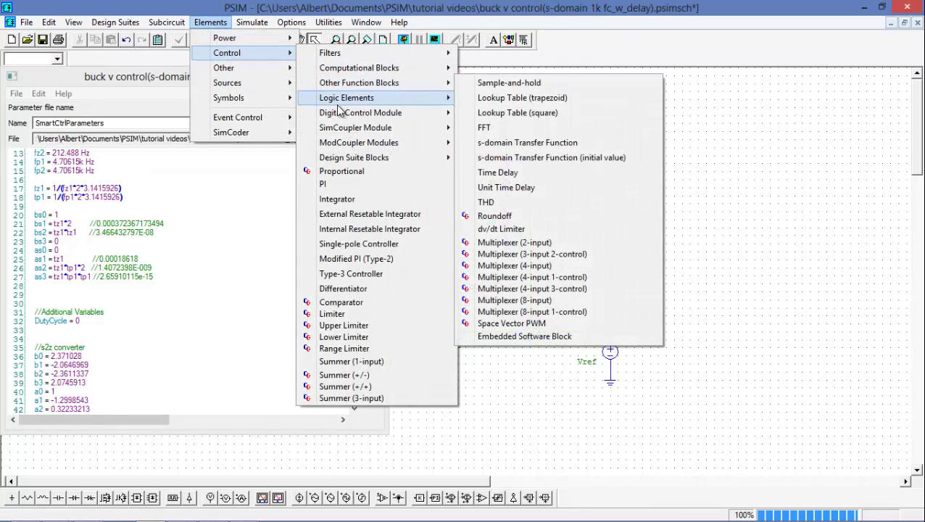
pyautogui.moveTo(375, 116)
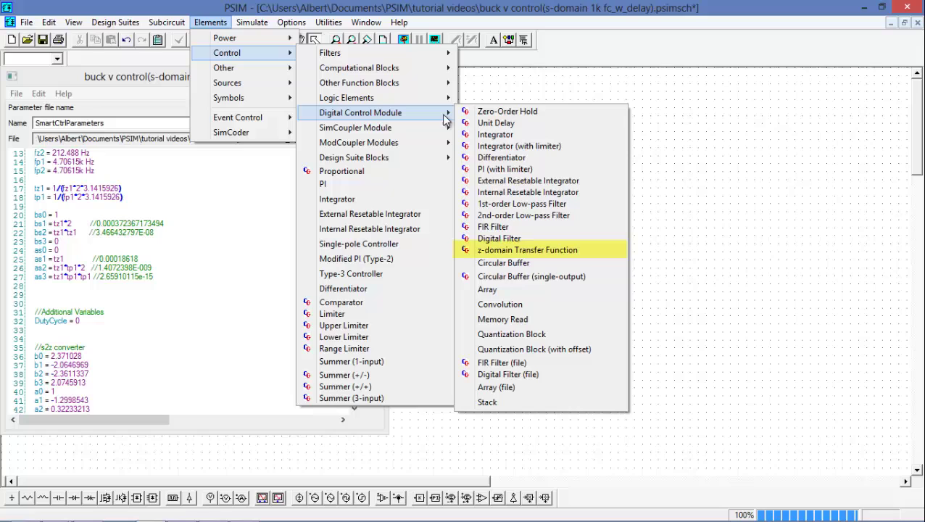
pyautogui.click(551, 251)
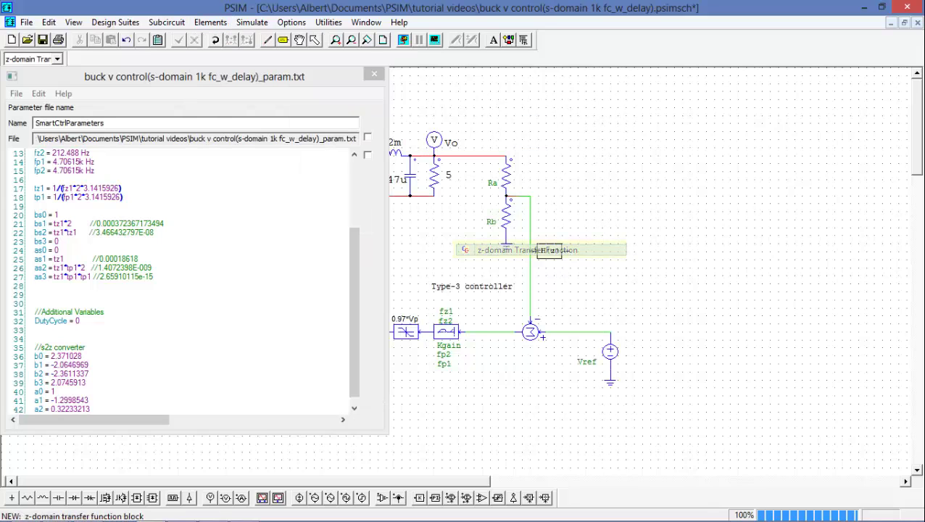
pyautogui.rightClick(600, 247)
pyautogui.rightClick(607, 247)
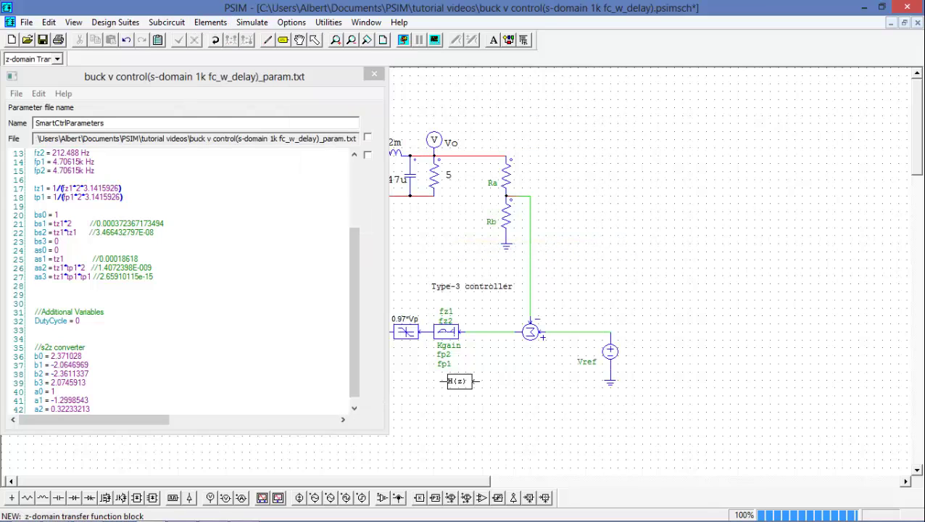
pyautogui.click(473, 398)
# Set the H(z) block to third order with coefficients b0–b3, a0–a3 and sampling frequency fsamp
pyautogui.doubleClick(472, 398)
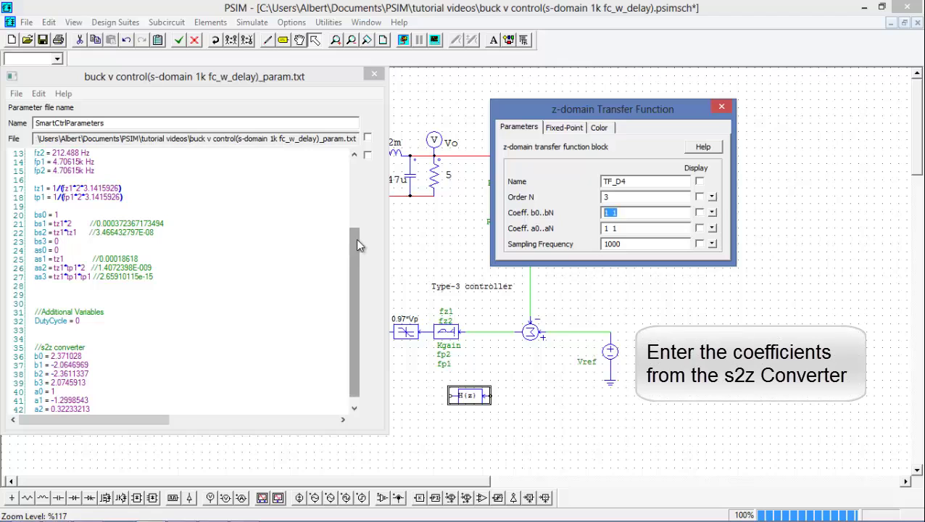
pyautogui.moveTo(355, 239); pyautogui.dragTo(355, 244)
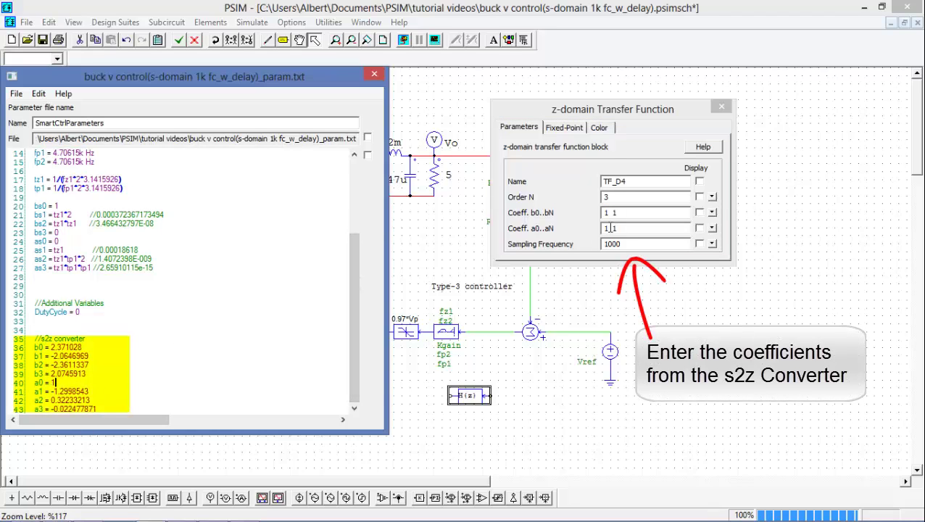
pyautogui.click(471, 223)
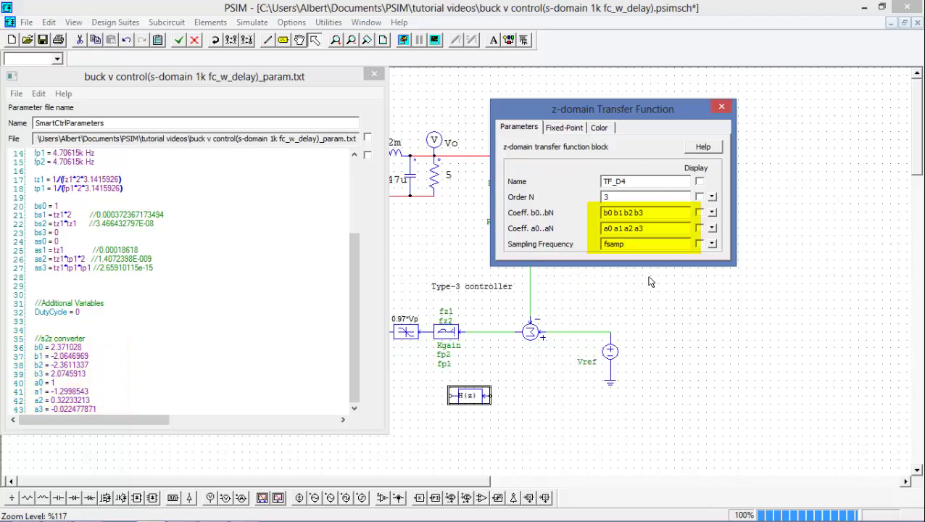
pyautogui.click(722, 107)
# Delete the Type-3 controller and move the H(z) block into its gap between limiter and summer
pyautogui.click(442, 264)
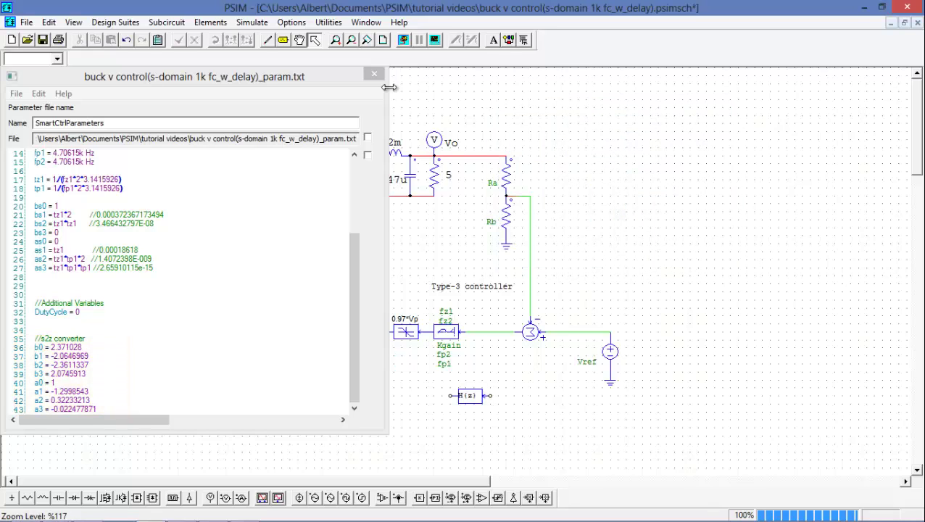
pyautogui.click(373, 74)
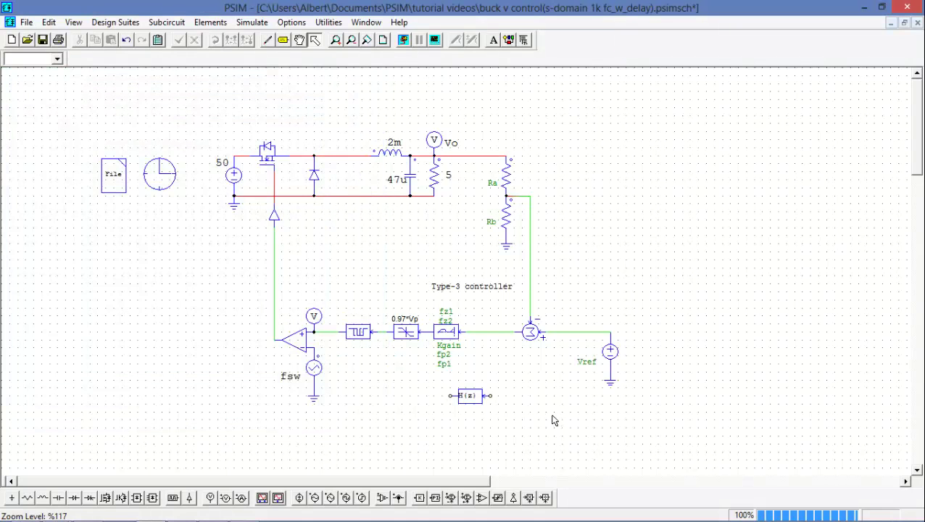
pyautogui.click(450, 329)
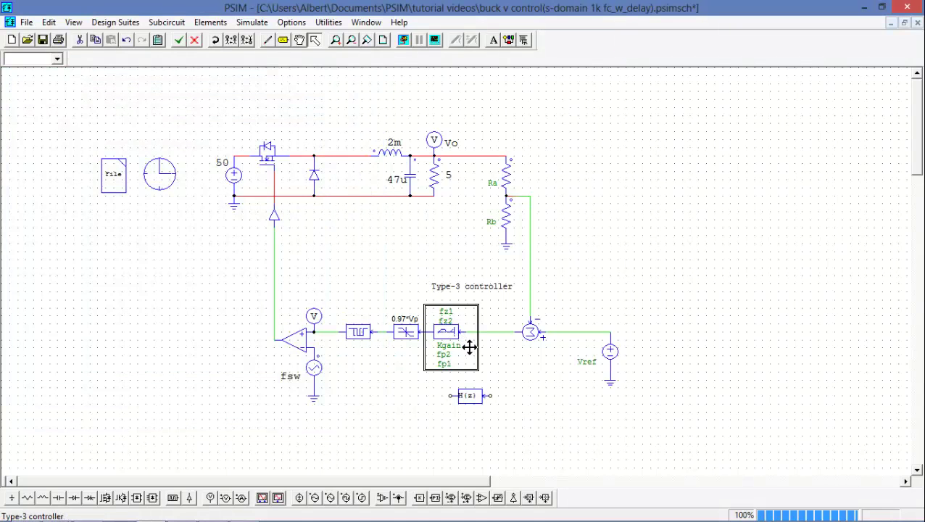
pyautogui.press('Delete')
pyautogui.moveTo(473, 396); pyautogui.dragTo(455, 333)
pyautogui.click(483, 380)
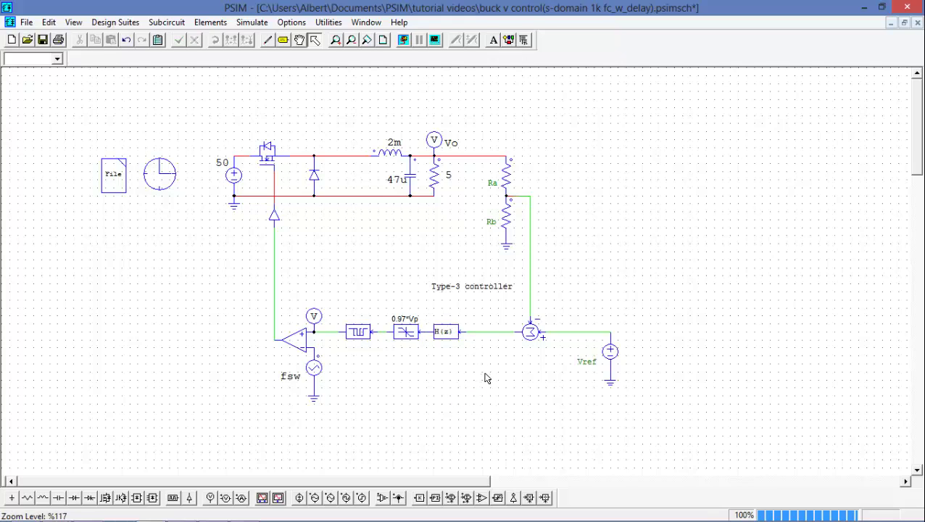
# Replace the time-delay block after the comparator with a horizontal Unit Delay sampled at fsamp
pyautogui.click(358, 333)
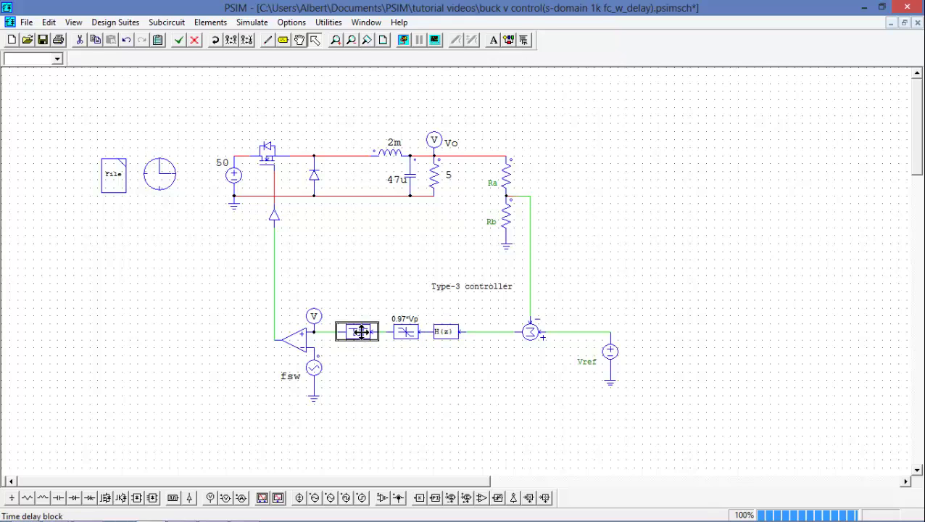
pyautogui.press('Delete')
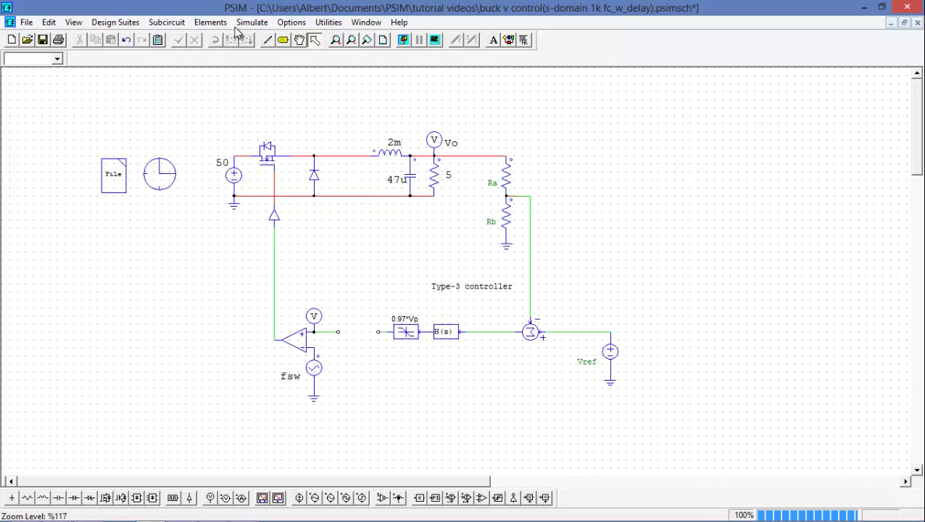
pyautogui.click(210, 23)
pyautogui.moveTo(232, 55)
pyautogui.moveTo(363, 112)
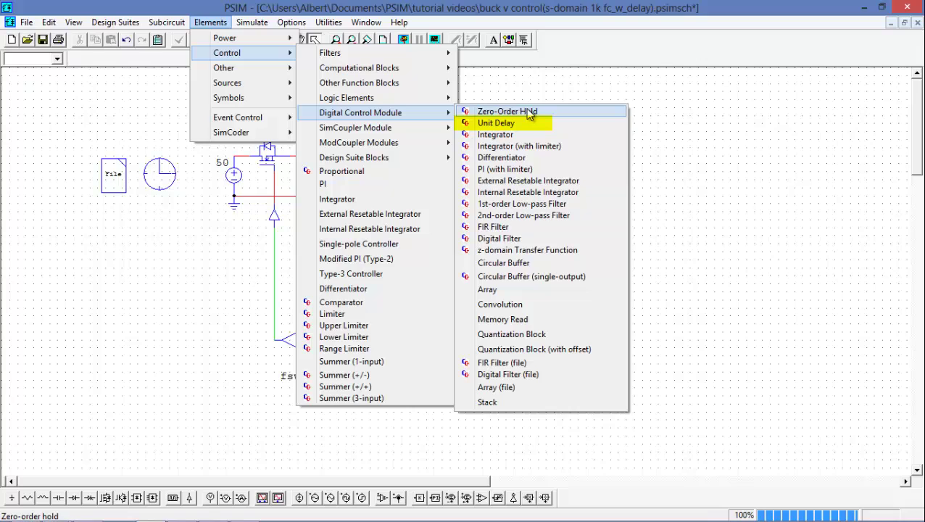
pyautogui.click(508, 123)
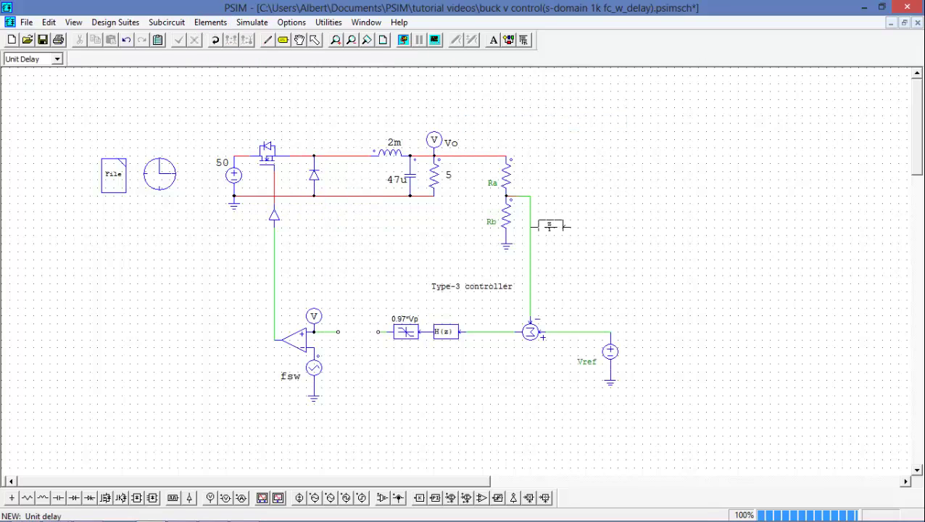
pyautogui.rightClick(352, 337)
pyautogui.click(356, 332)
pyautogui.doubleClick(355, 332)
pyautogui.click(512, 223)
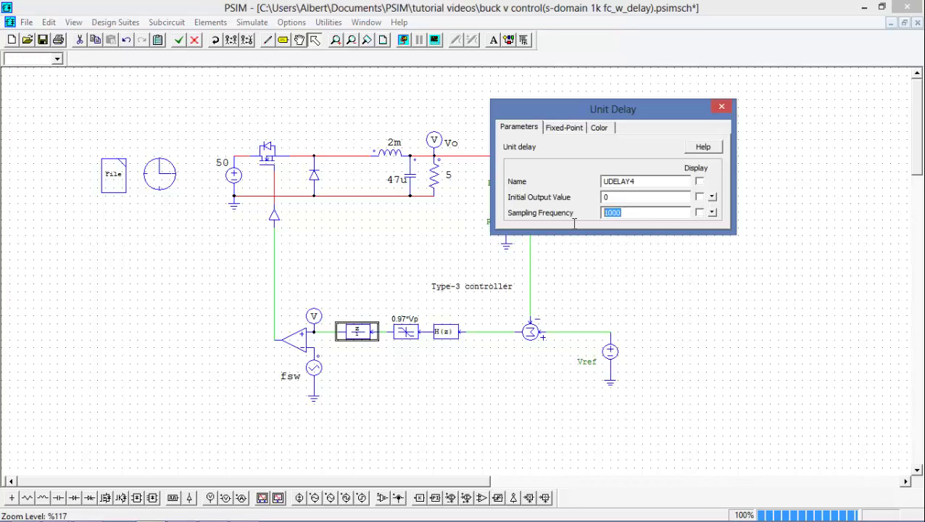
pyautogui.write('fsamp')
pyautogui.click(721, 107)
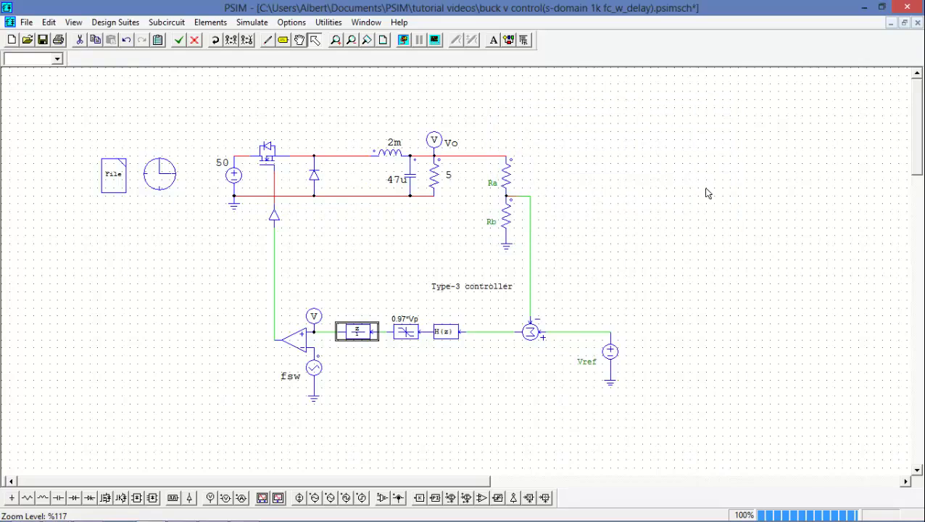
# Place a vertical Zero-Order Hold on the feedback wire and set its Sampling Frequency to fsamp
pyautogui.click(709, 196)
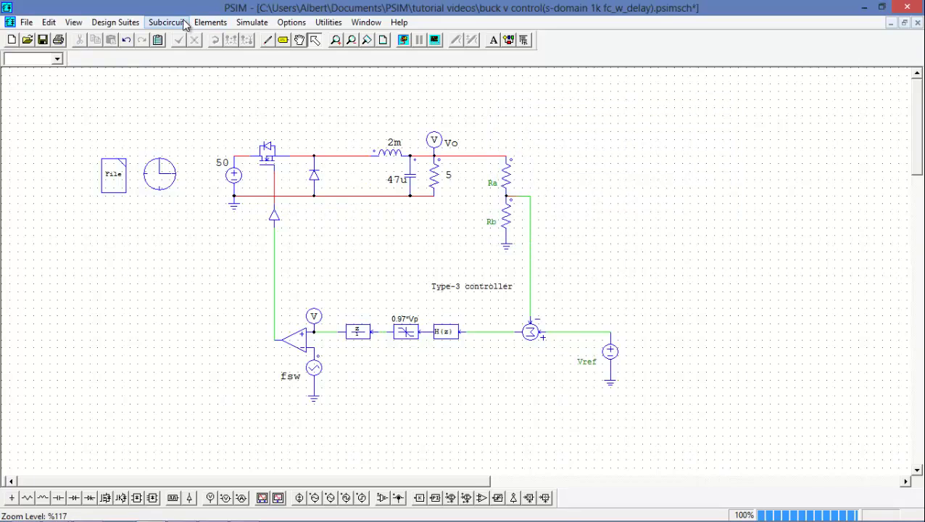
pyautogui.click(207, 22)
pyautogui.moveTo(234, 55)
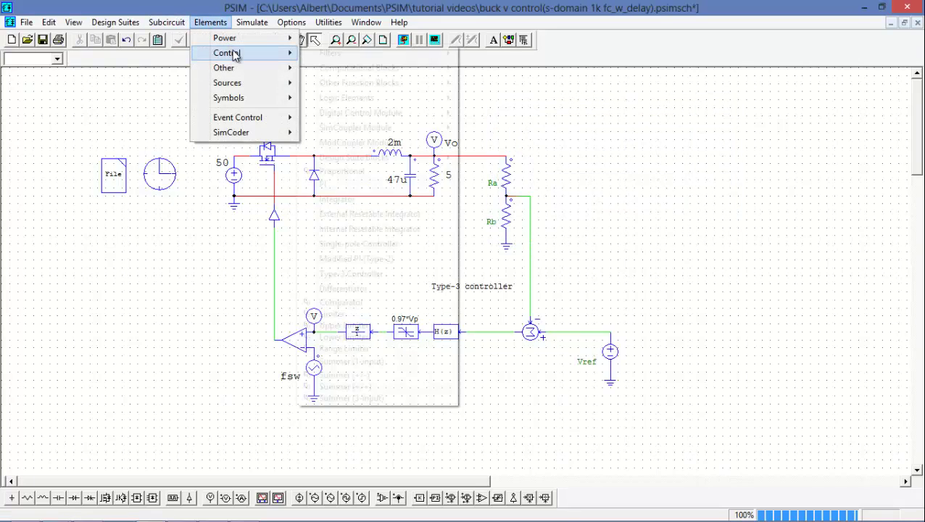
pyautogui.moveTo(405, 114)
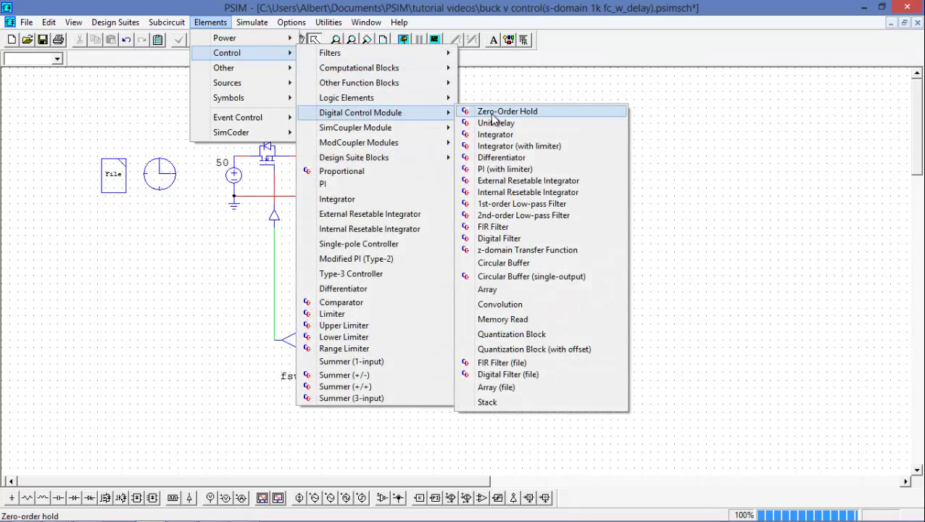
pyautogui.click(496, 114)
pyautogui.rightClick(556, 210)
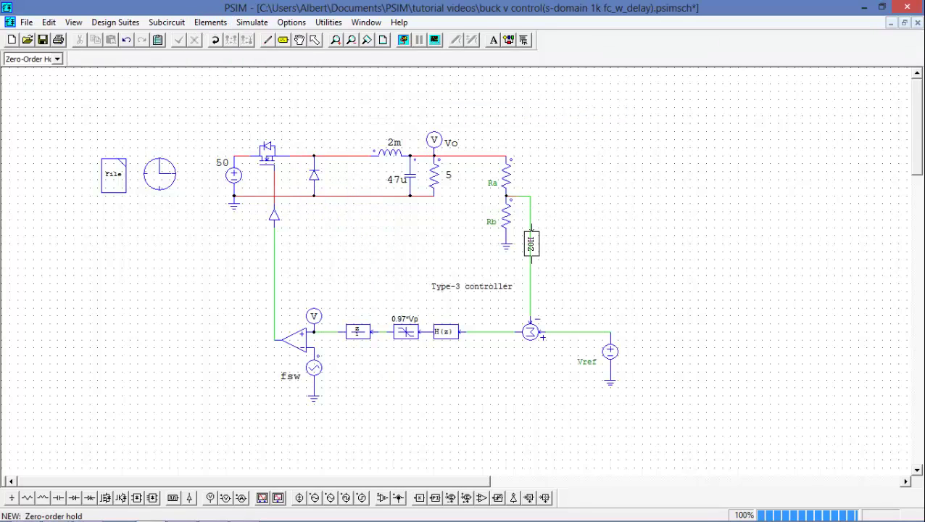
pyautogui.click(531, 240)
pyautogui.doubleClick(531, 240)
pyautogui.press('Tab')
pyautogui.write('fs')
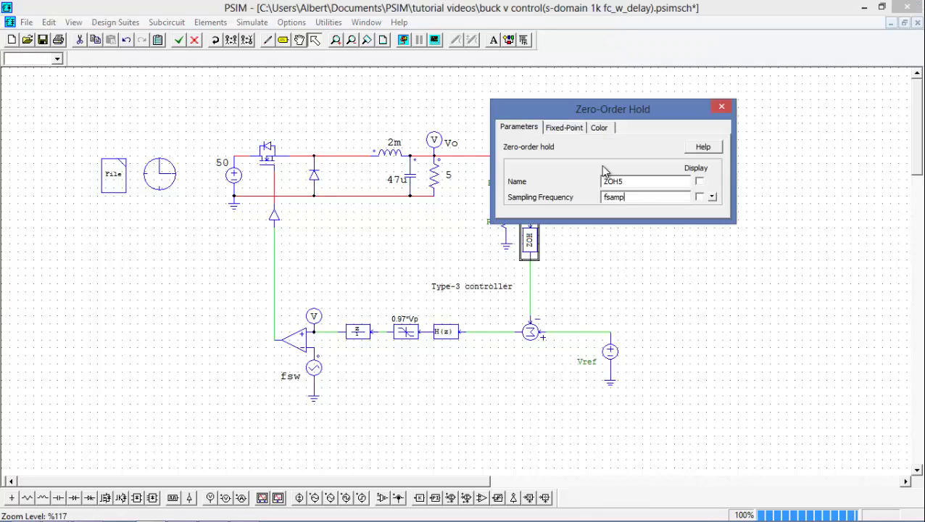
pyautogui.click(722, 108)
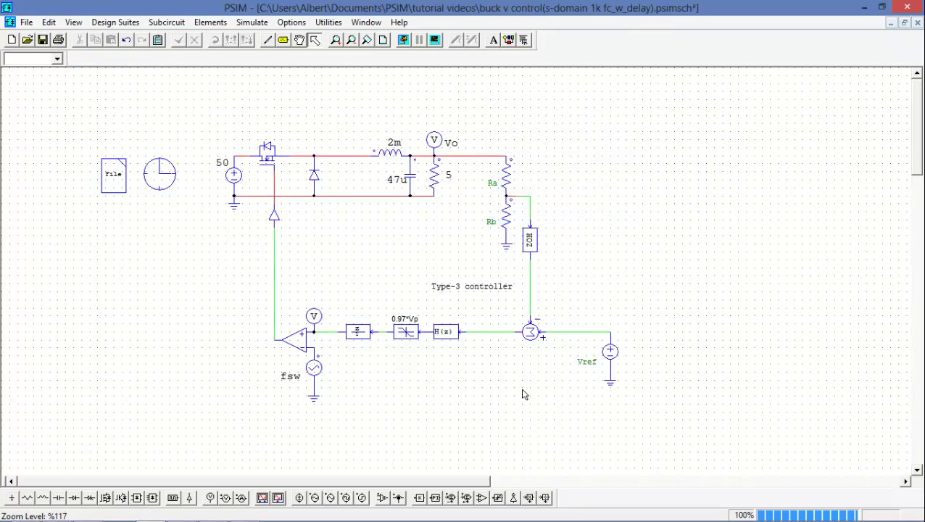
# Run the digital-loop simulation and plot Vo in a maximized Simview window
pyautogui.click(403, 40)
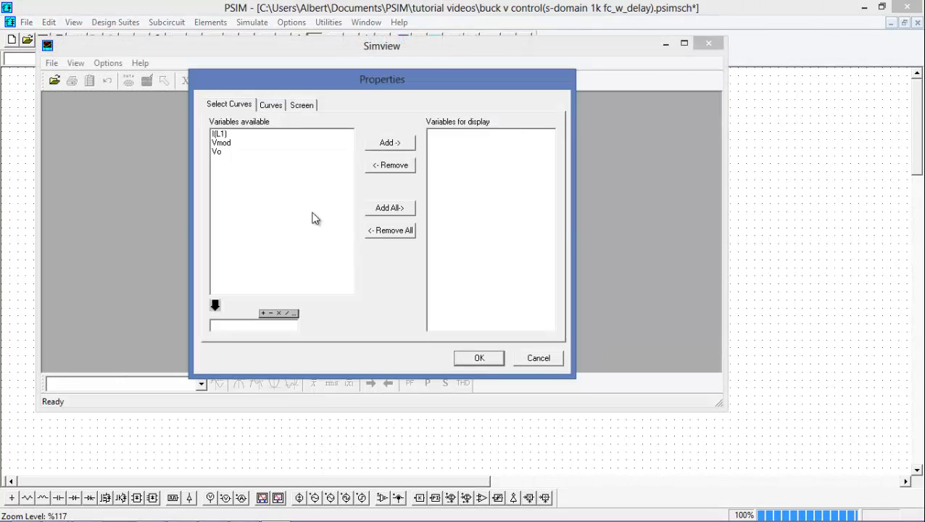
pyautogui.click(239, 143)
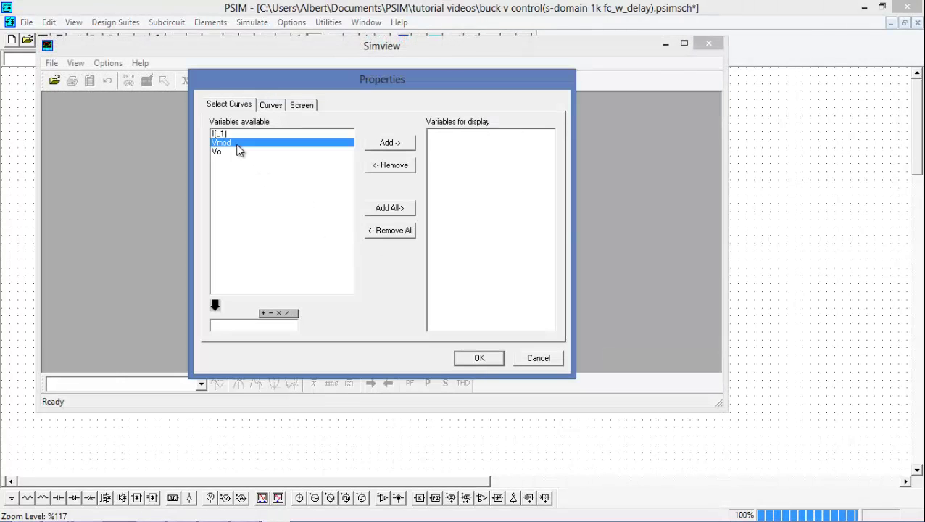
pyautogui.click(239, 150)
pyautogui.click(390, 143)
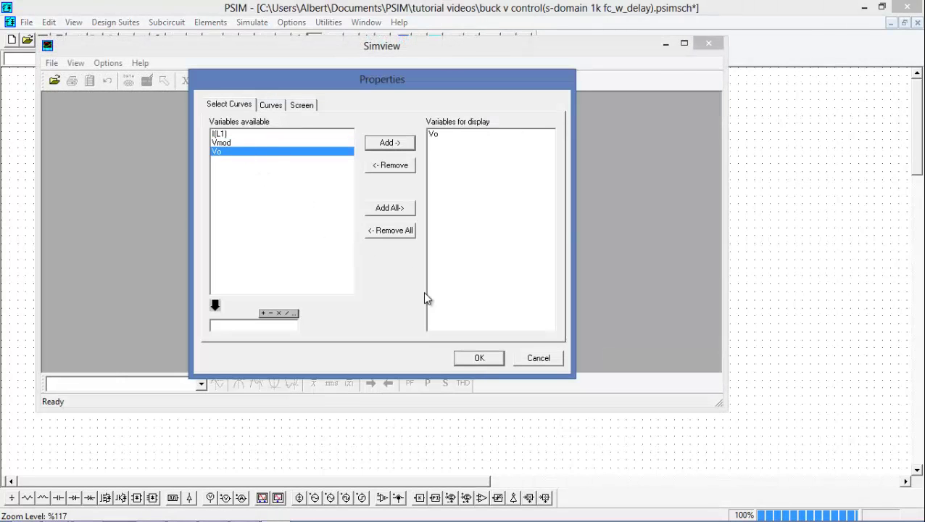
pyautogui.click(484, 360)
pyautogui.click(592, 104)
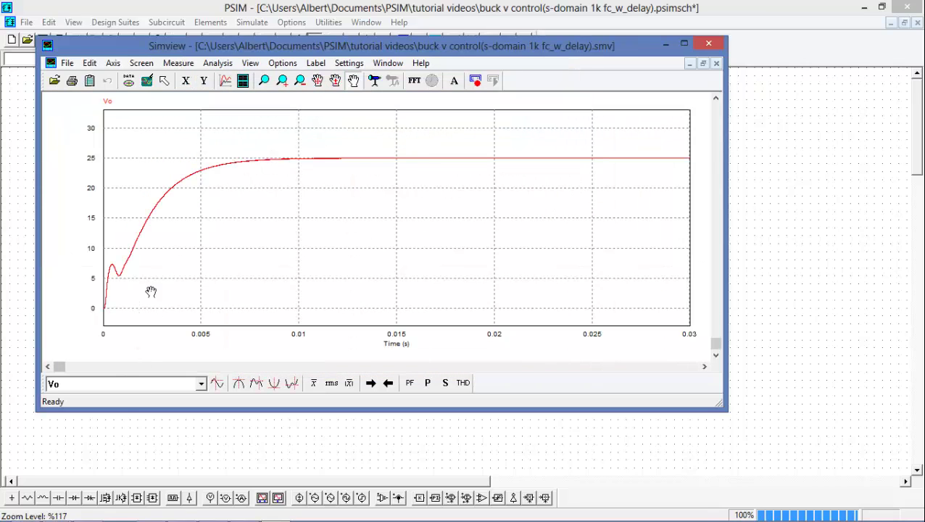
pyautogui.click(684, 44)
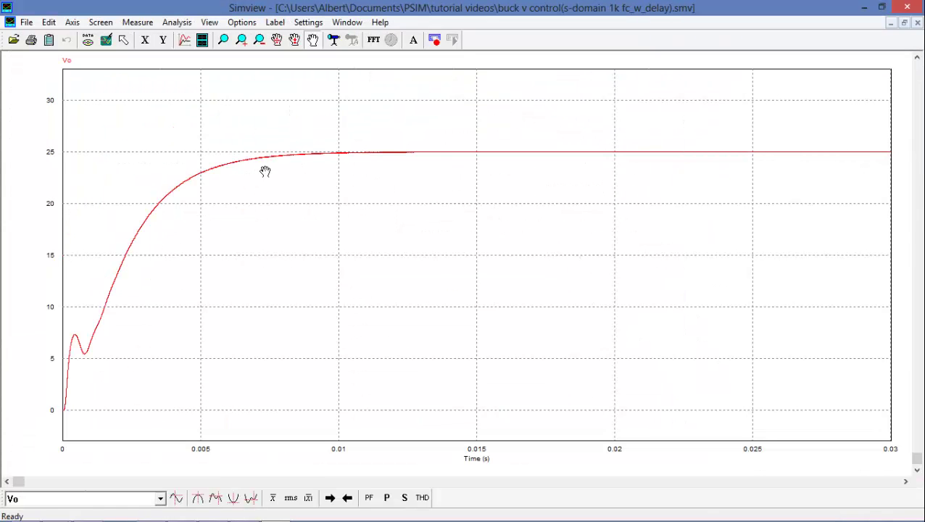
# Add a second screen plotting Vmod beneath Vo
pyautogui.click(203, 40)
pyautogui.doubleClick(320, 180)
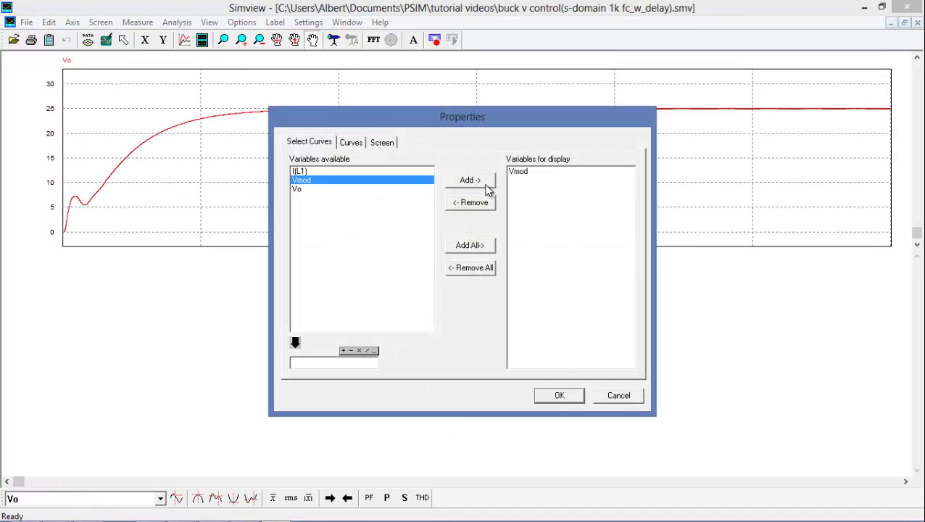
pyautogui.click(548, 397)
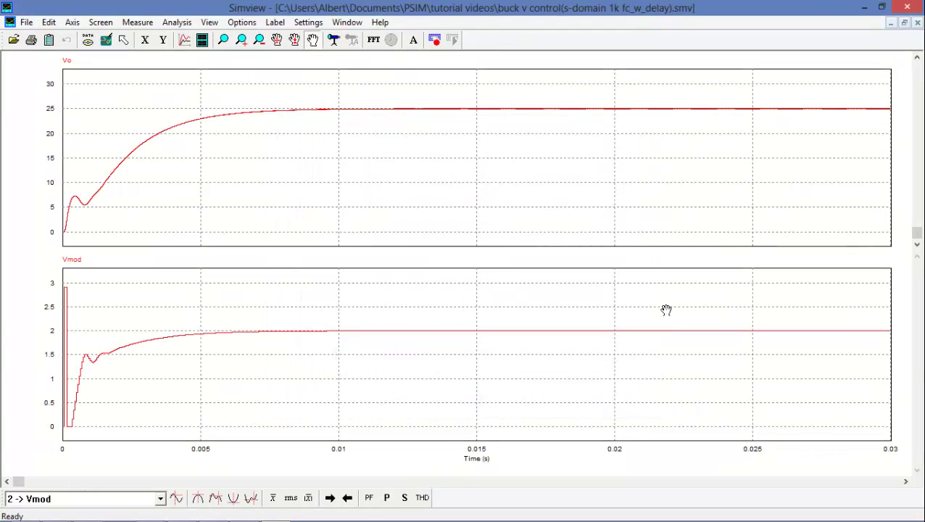